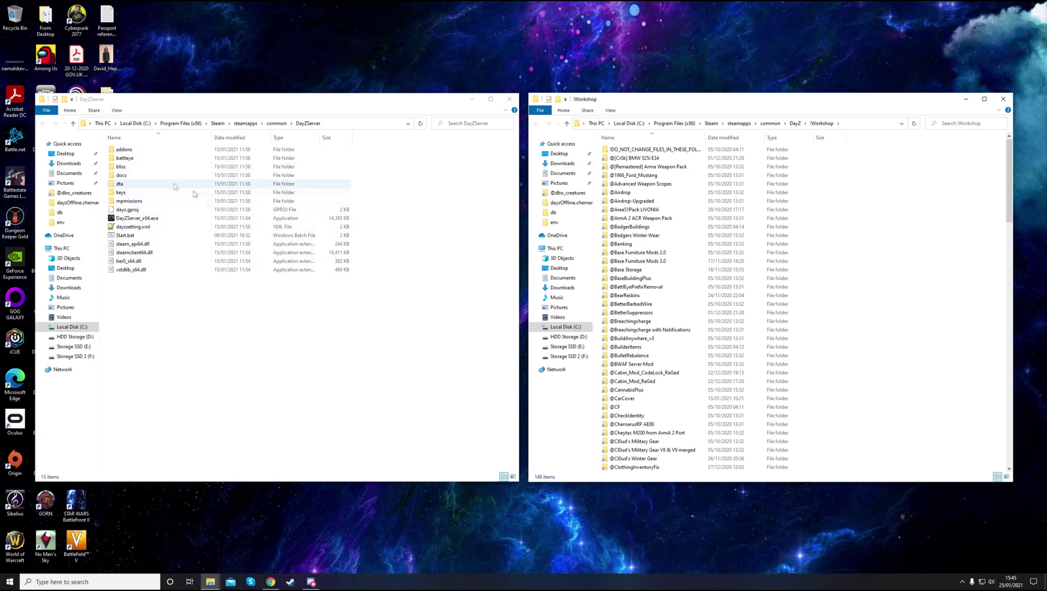
double_click(131, 201)
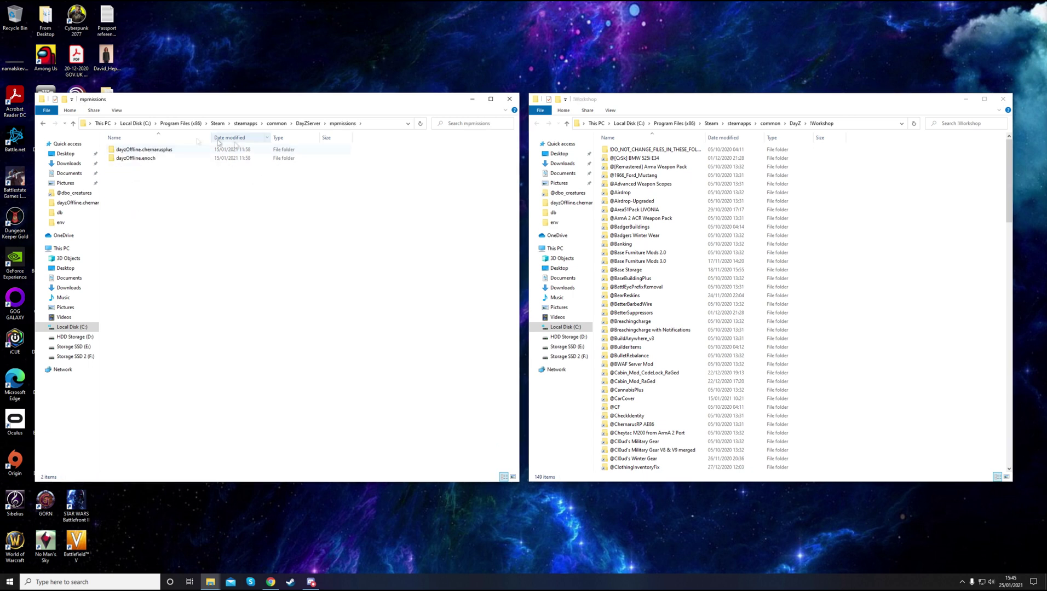
double_click(164, 150)
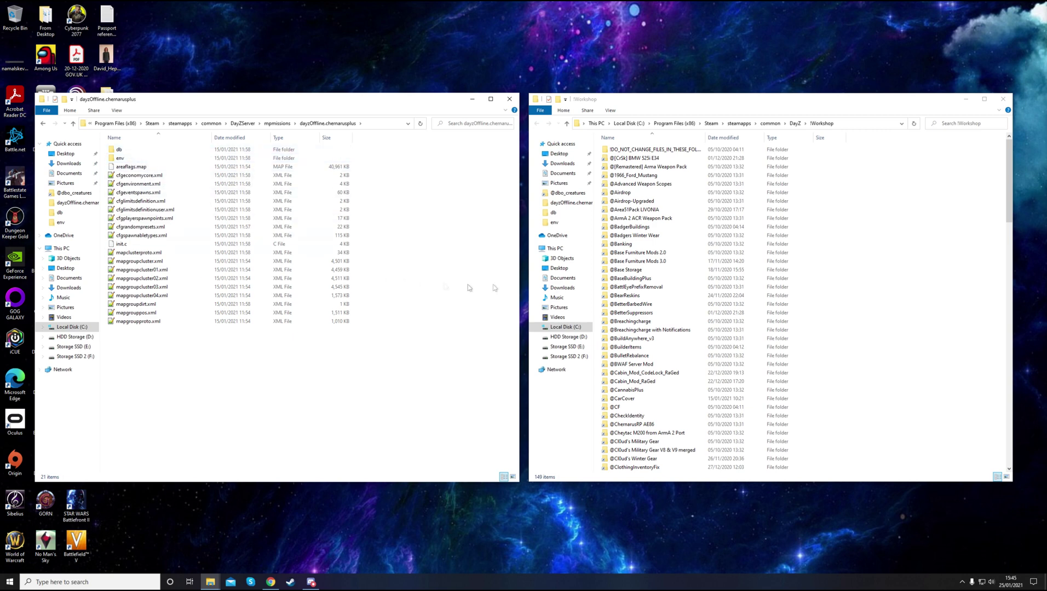
scroll(667, 281, down, 8)
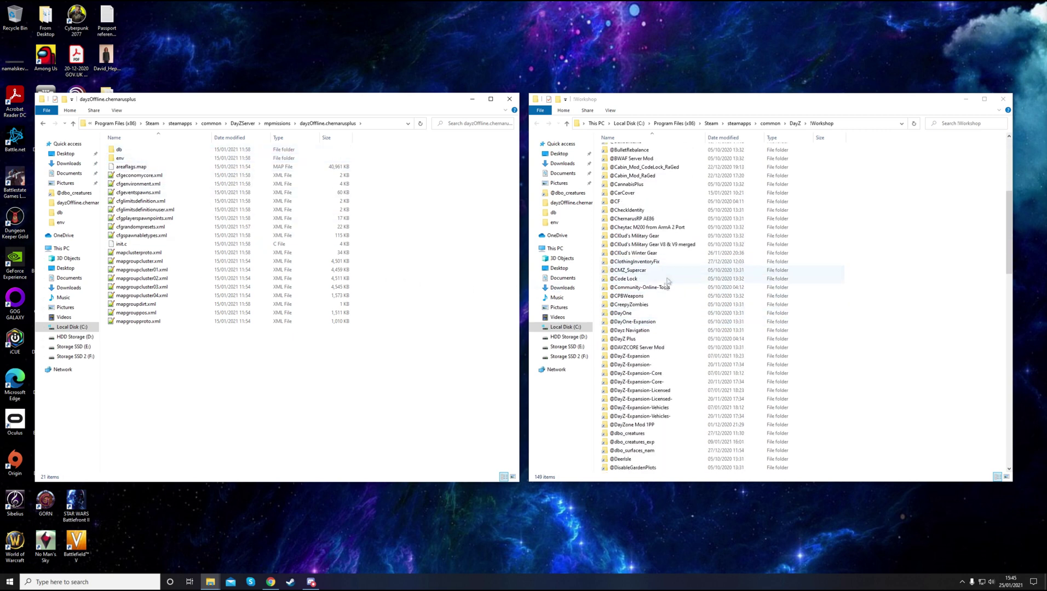
scroll(667, 281, down, 4)
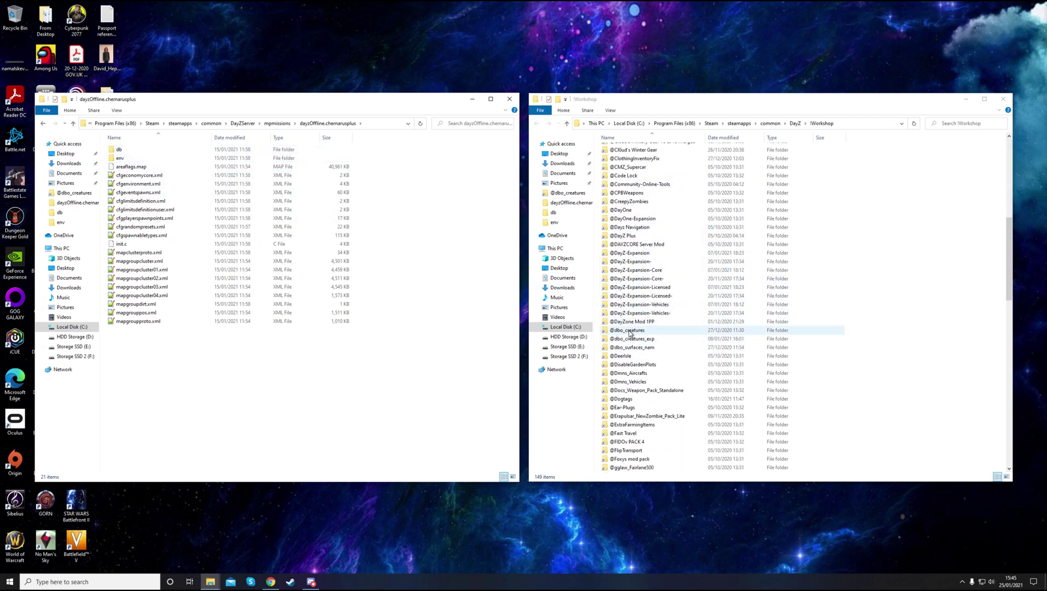
double_click(629, 331)
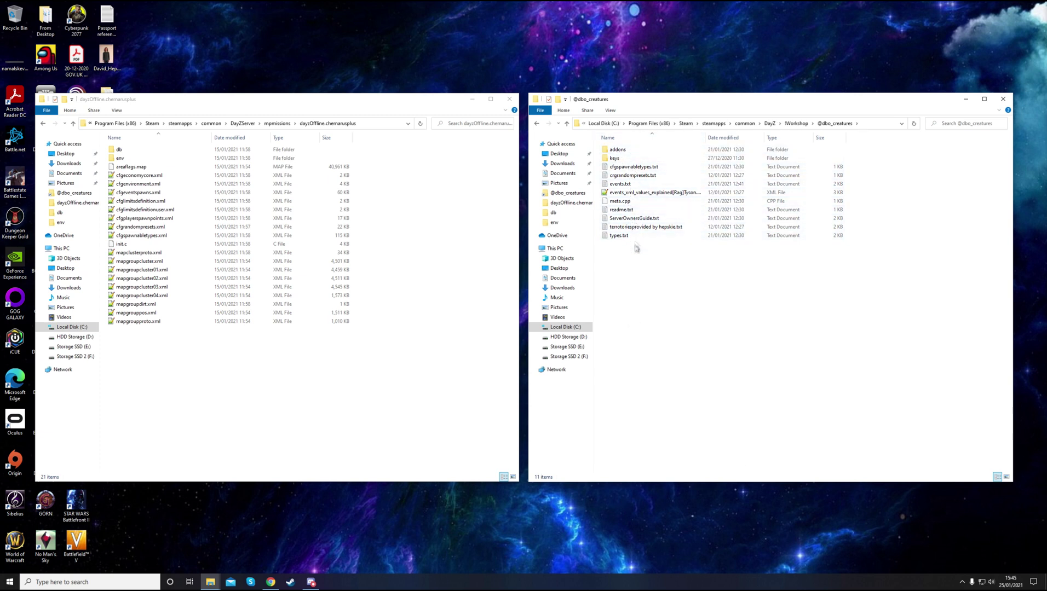
Step: Open the mod's types.txt and the mission's db\types.xml, keeping both files in view side by side
double_click(622, 236)
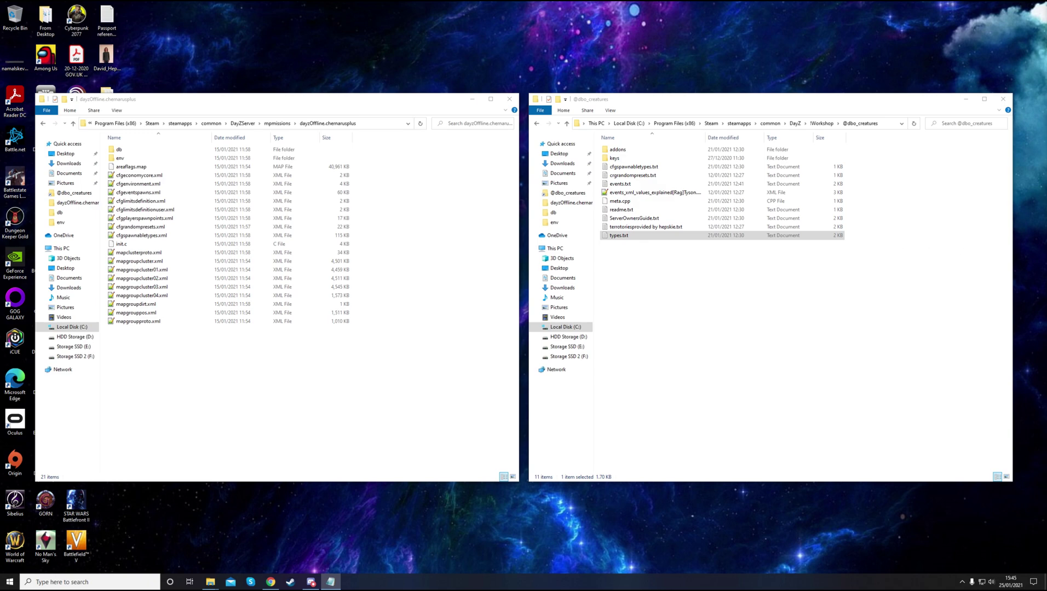
drag(560, 77, 618, 82)
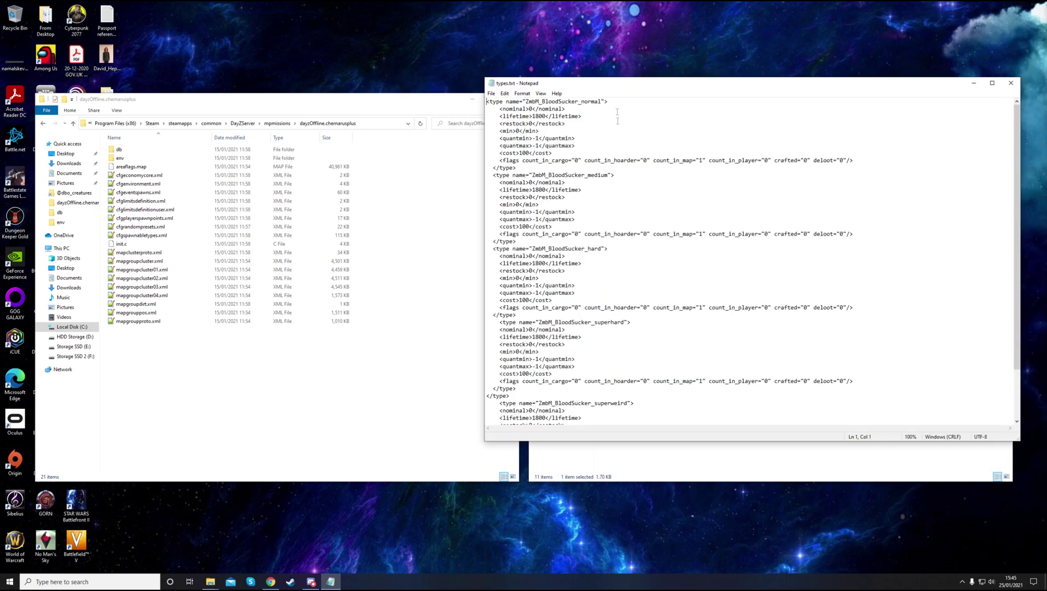
double_click(119, 149)
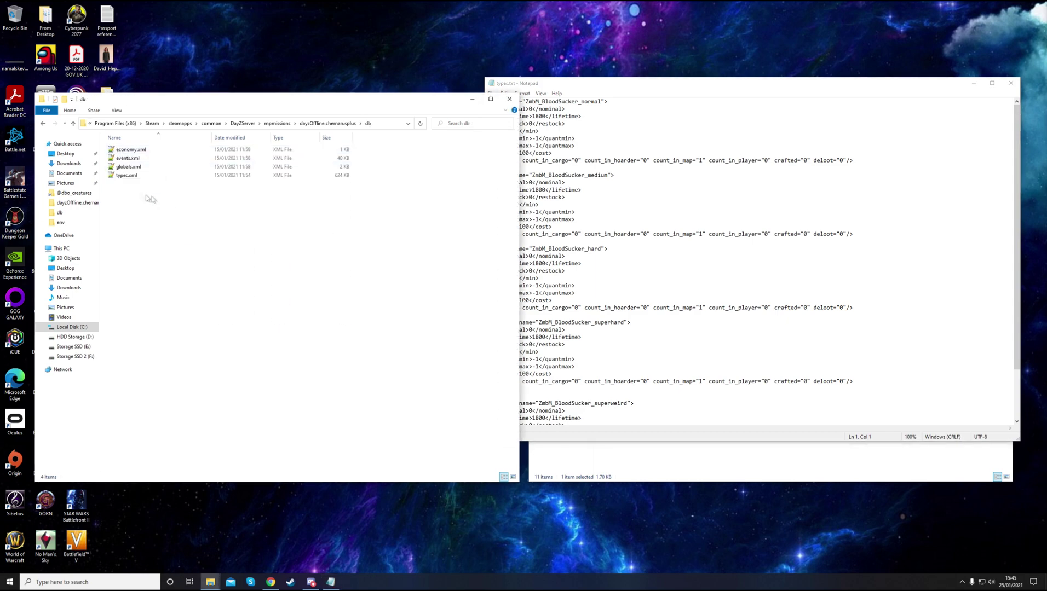
double_click(127, 175)
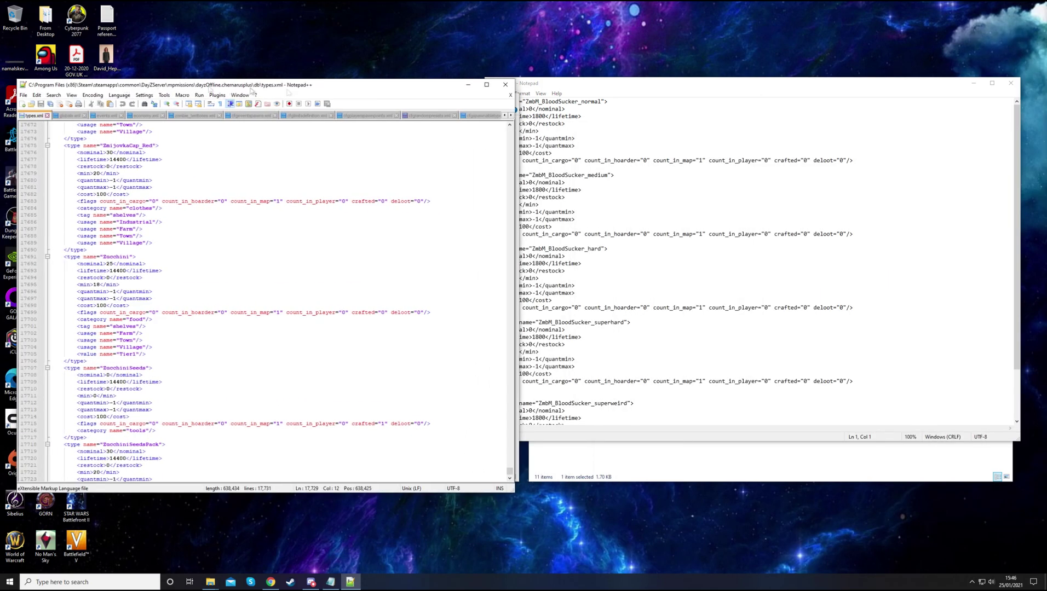
Step: Copy the ZmbM_BloodSucker type entries from normal through superhard in types.txt
click(639, 174)
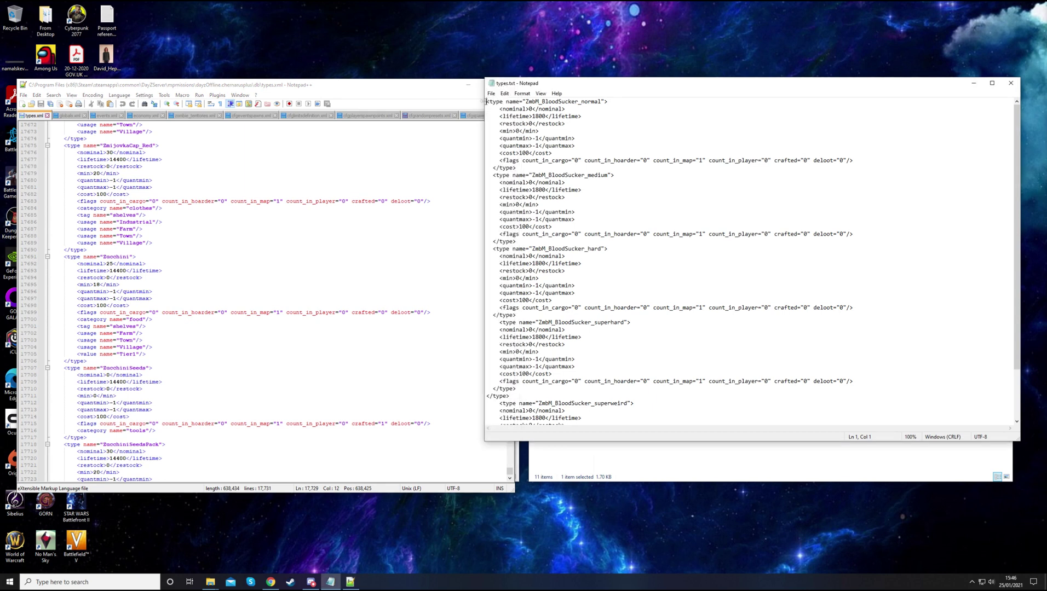
drag(486, 102, 559, 331)
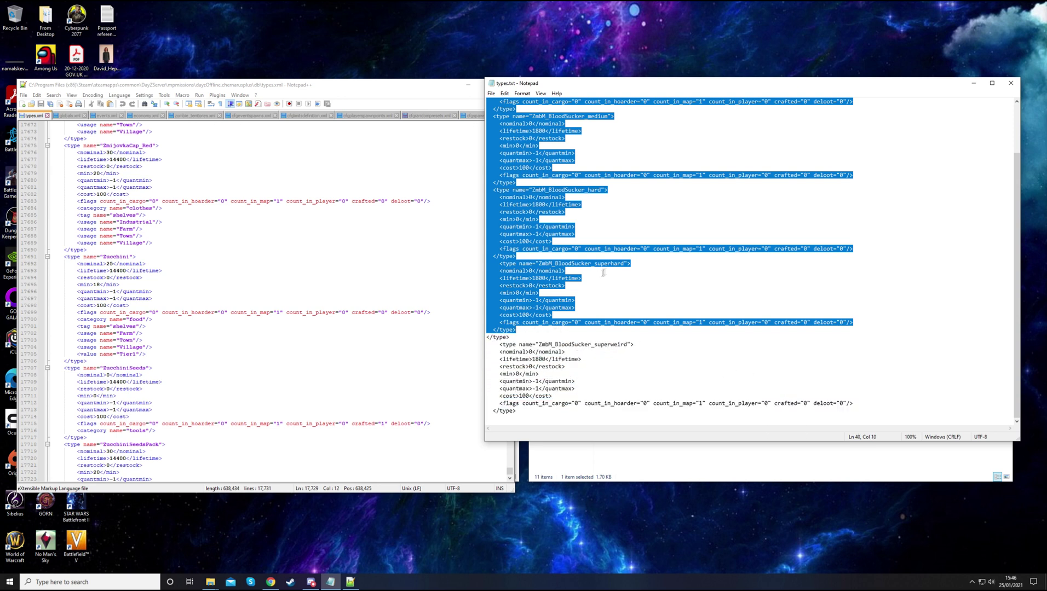
scroll(605, 271, up, 3)
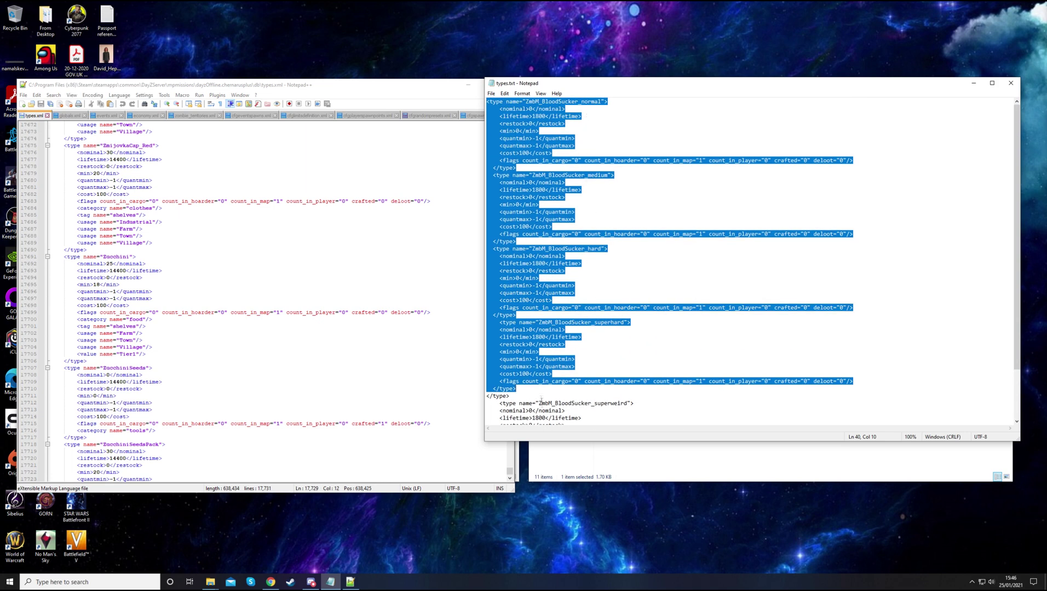
scroll(543, 383, down, 1)
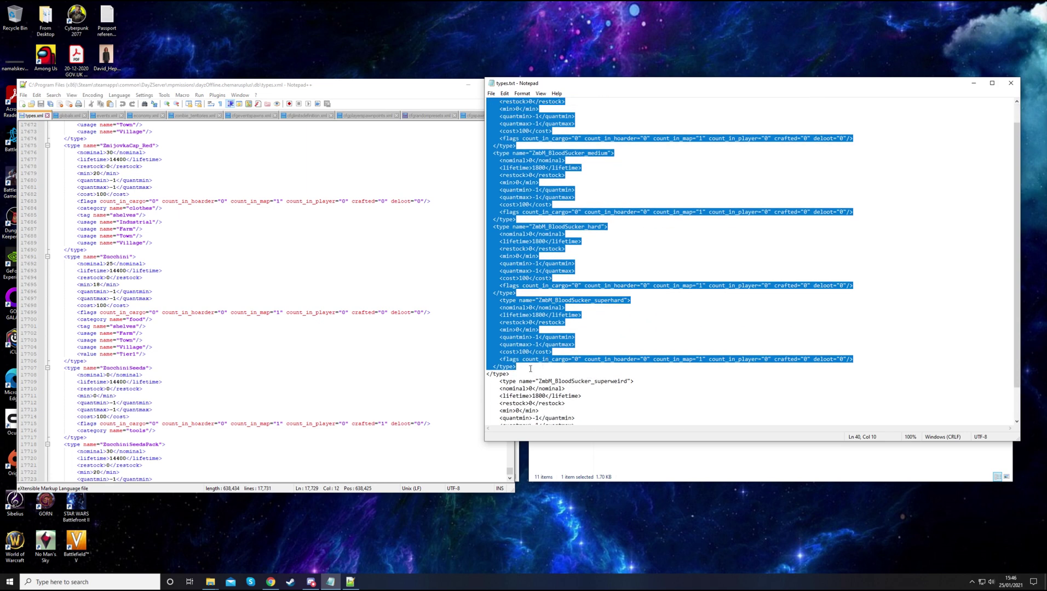
scroll(530, 369, down, 2)
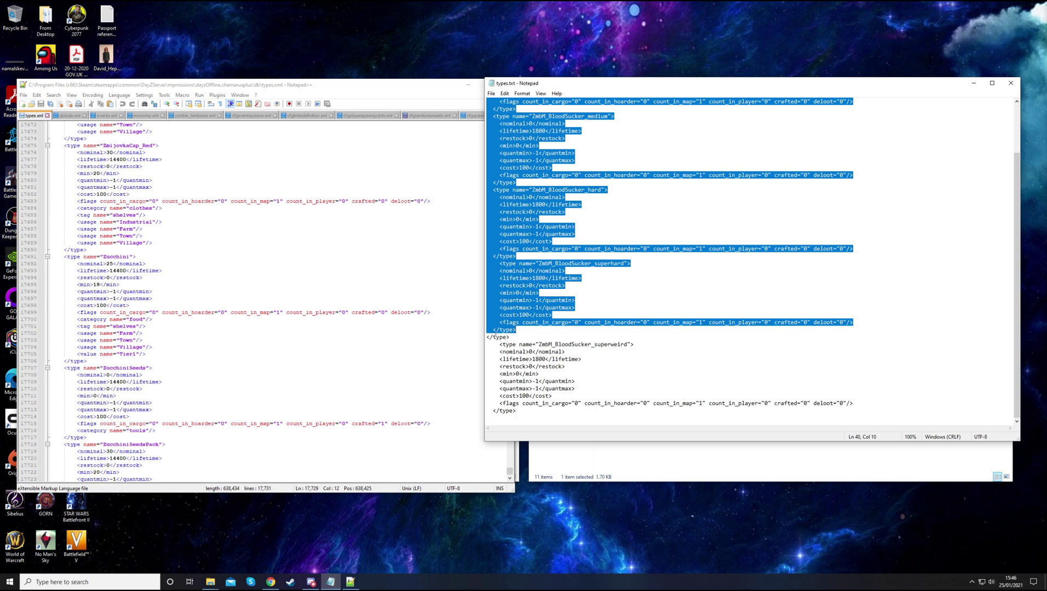
Step: Delete the duplicate closing </type> tag between the superhard and superweird BloodSucker entries in types.txt
click(511, 337)
drag(511, 337, 486, 330)
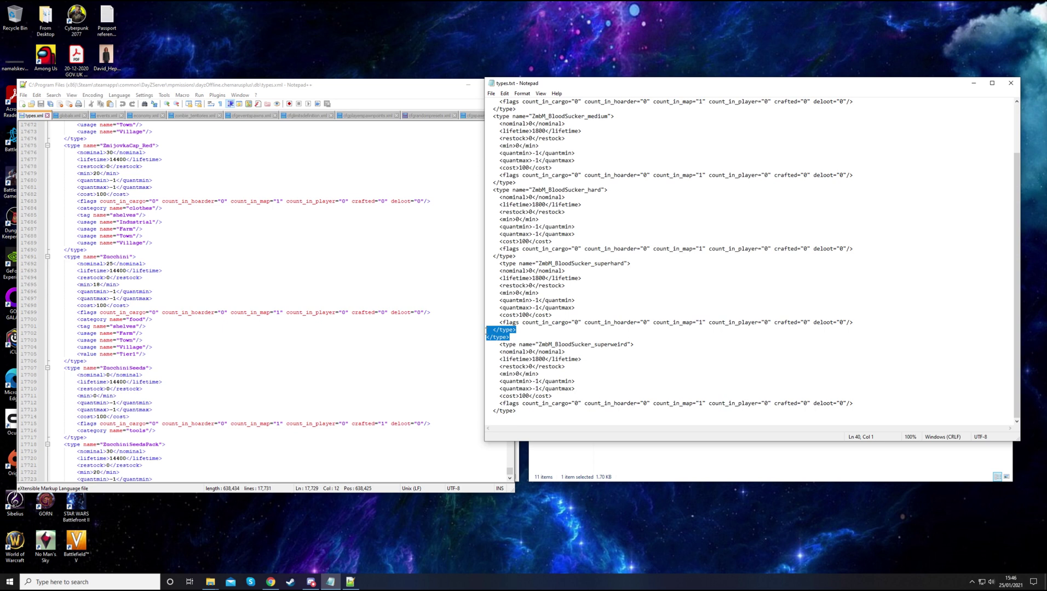
click(515, 331)
drag(510, 337, 466, 330)
key(BackSpace)
key(BackSpace)
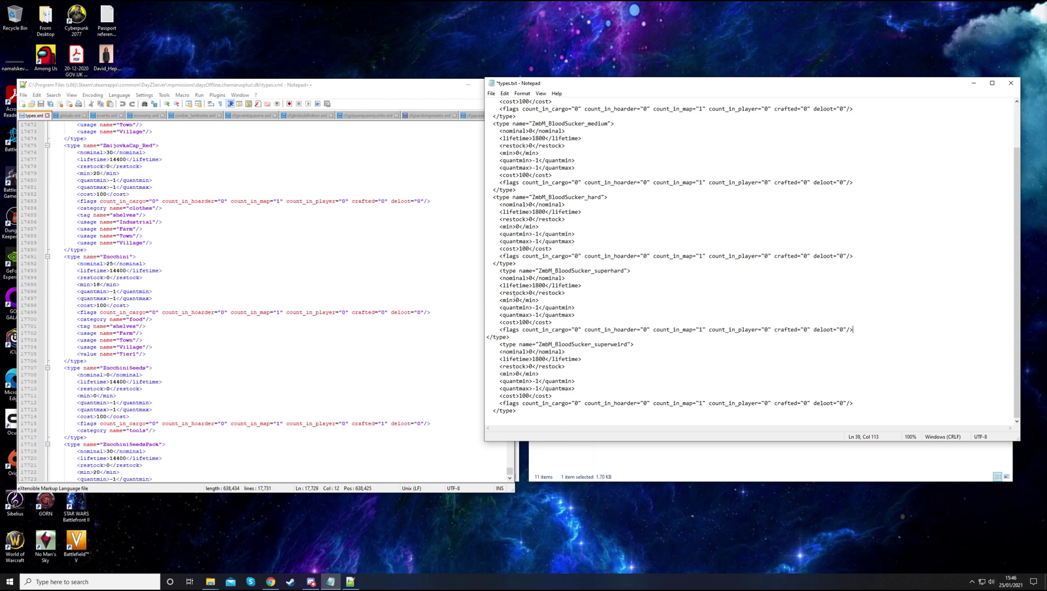
click(516, 336)
Step: Paste the copied BloodSucker entries after ZucchiniSeedsPack, before the closing </types> tag in types.xml, and save the file
click(276, 90)
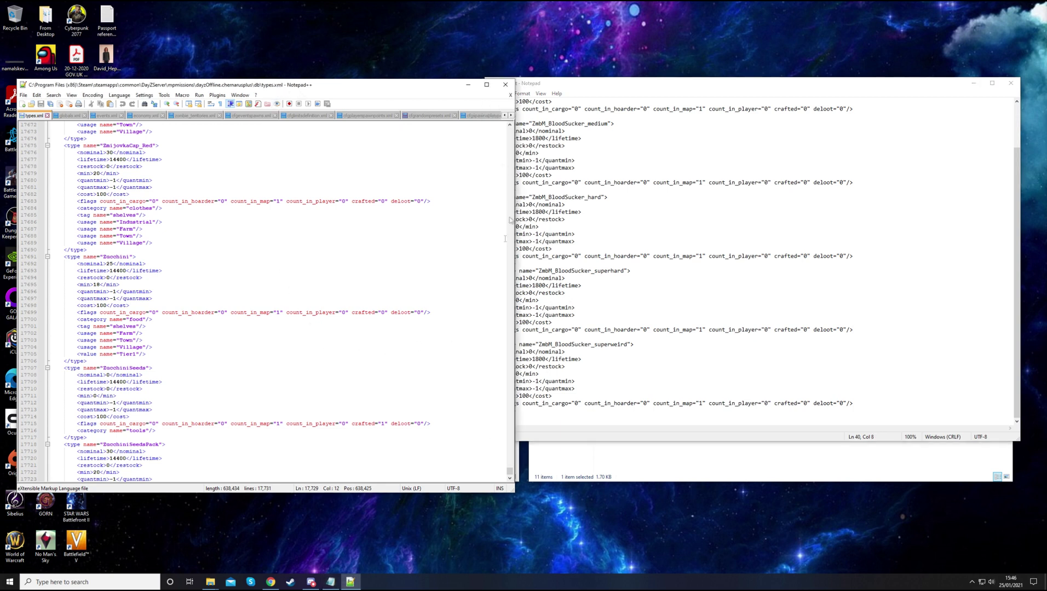
click(185, 458)
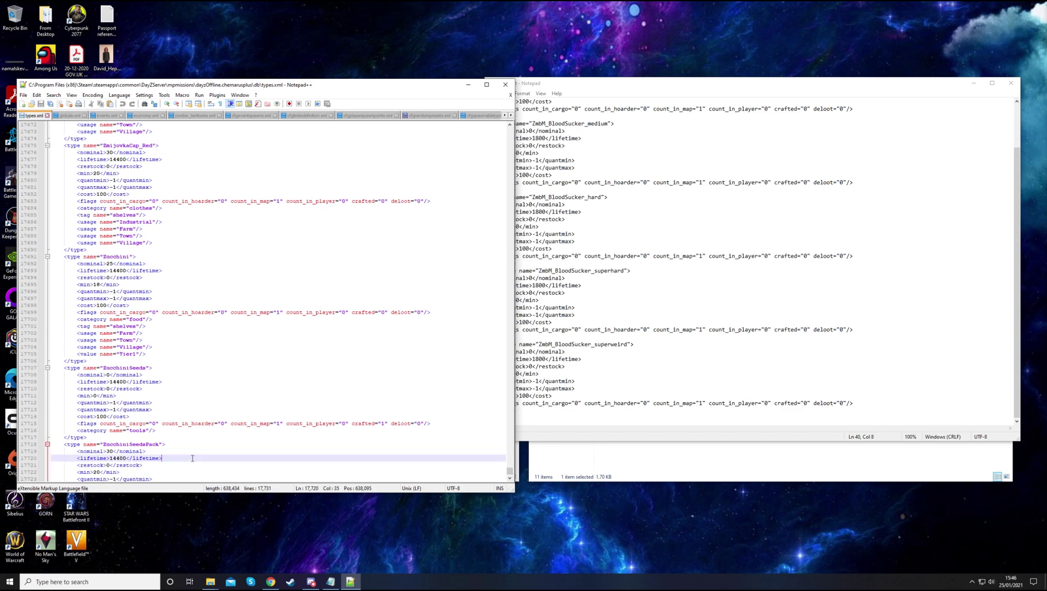
scroll(186, 459, down, 3)
click(95, 459)
key(Return)
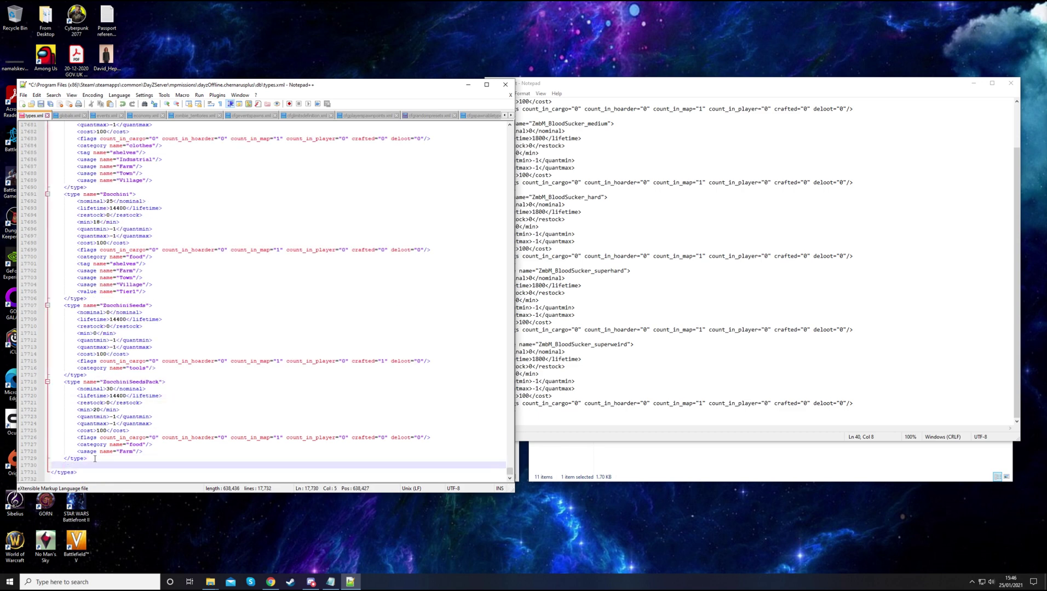
text(<type name="ZmbM_BloodSucker_normal">     <nominal>0</nominal>     <lifetime>1800</lifetime>     <restock>0</restock>     <min>0</min>     <quantmin>-1</quantmin>     <quantmax>-1</quantmax>     <cost>100</cost>     <flags count_in_cargo="0" count_in_hoarder="0" count_in_map="1" count_in_player="0" crafted="0" deloot="0"/>   </type>   <type name="ZmbM_BloodSucker_medium">     <nominal>0</nominal>     <lifetime>1800</lifetime>     <restock>0</restock>     <min>0</min>     <quantmin>-1</quantmin>     <quantmax>-1</quantmax>     <cost>100</cost>     <flags count_in_cargo="0" count_in_hoarder="0" count_in_map="1" count_in_player="0" crafted="0" deloot="0"/>   </type>   <type name="ZmbM_BloodSucker_hard">     <nominal>0</nominal>     <lifetime>1800</lifetime>     <restock>0</restock>     <min>0</min>     <quantmin>-1</quantmin>     <quantmax>-1</quantmax>     <cost>100</cost>     <flags count_in_cargo="0" count_in_hoarder="0" count_in_map="1" count_in_player="0" crafted="0" deloot="0"/>   </type>     <type name="ZmbM_BloodSucker_superhard">     <nominal>0</nominal>     <lifetime>1800</lifetime>     <restock>0</restock>     <min>0</min>     <quantmin>-1</quantmin>     <quantmax>-1</quantmax>     <cost>100</cost>     <flags count_in_cargo="0" count_in_hoarder="0" count_in_map="1" count_in_player="0" crafted="0" deloot="0"/>   </type>)
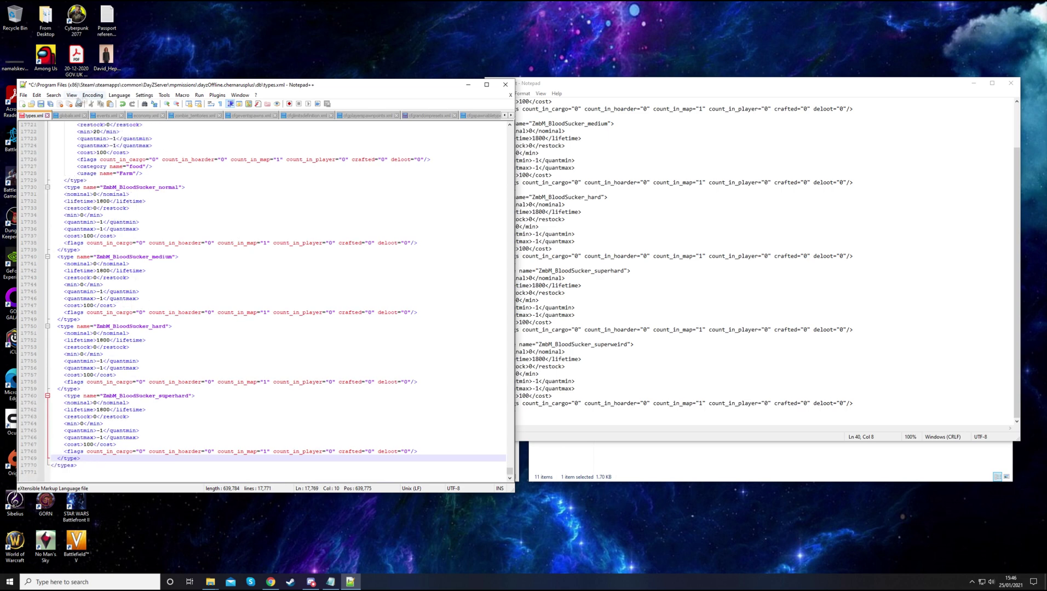
click(43, 105)
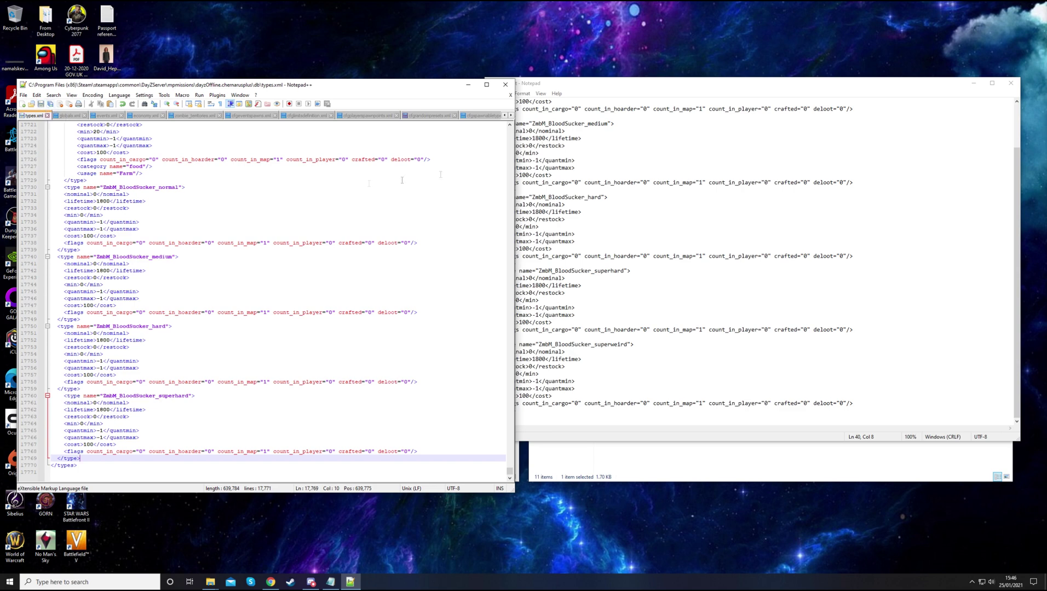
Step: Close types.xml and types.txt, saving the changes to types.txt
click(505, 84)
click(1010, 83)
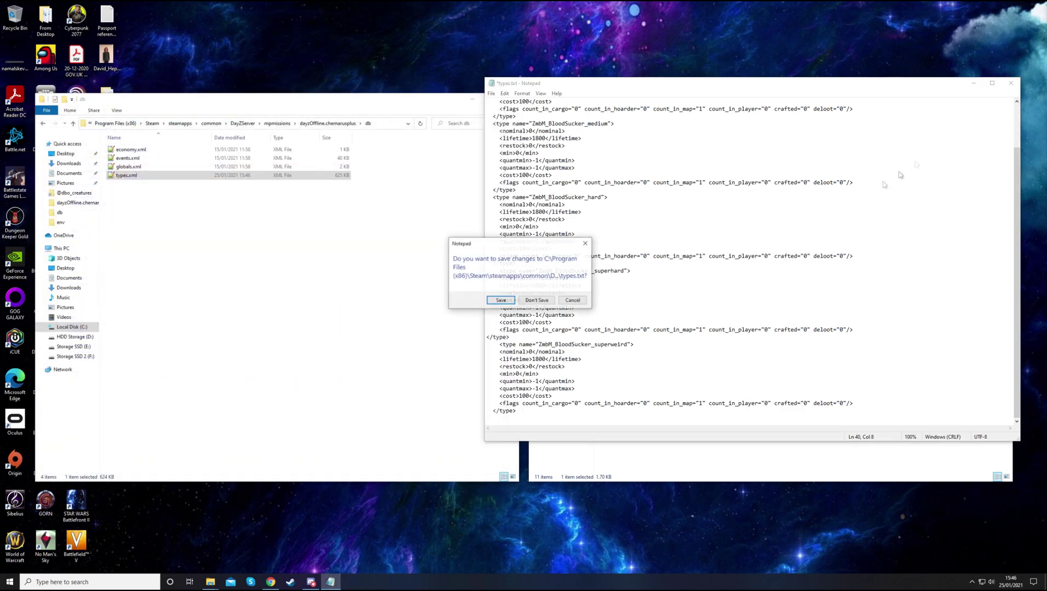
click(505, 298)
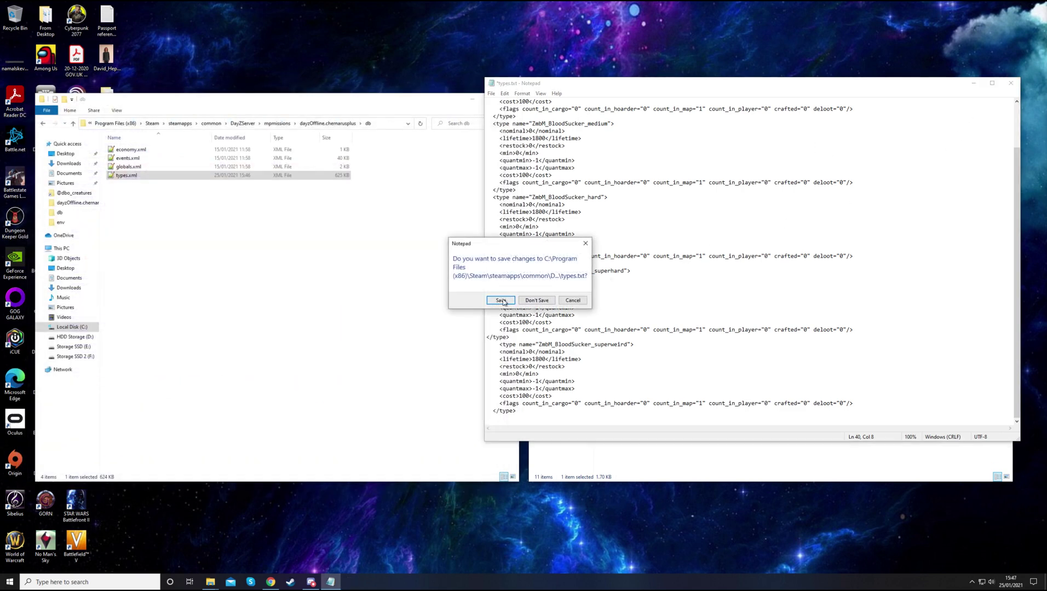
Step: Open the mod's events.txt and the mission's db\events.xml
click(650, 260)
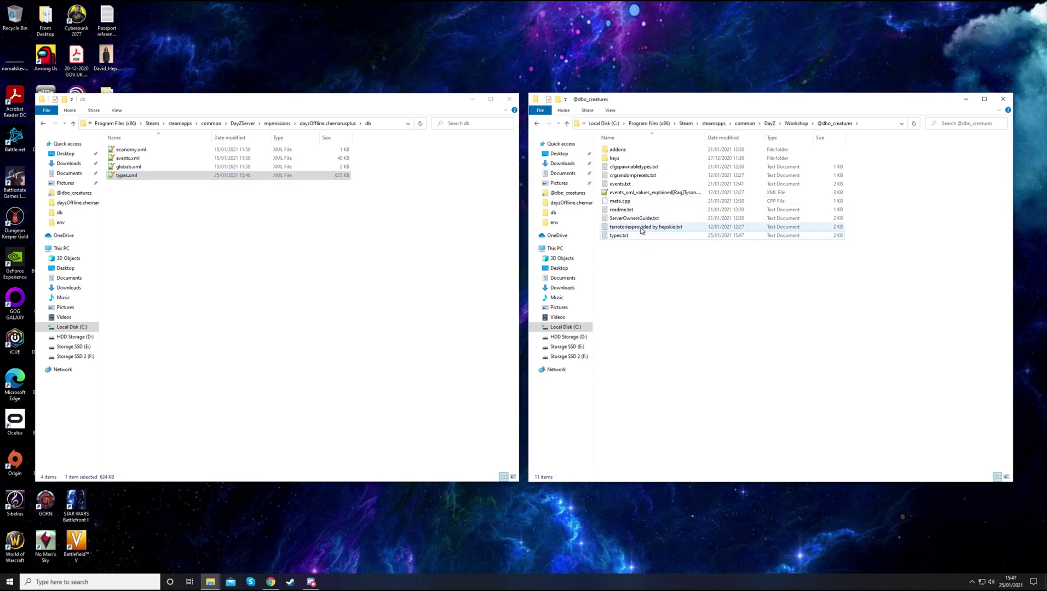
double_click(620, 184)
click(129, 159)
double_click(129, 158)
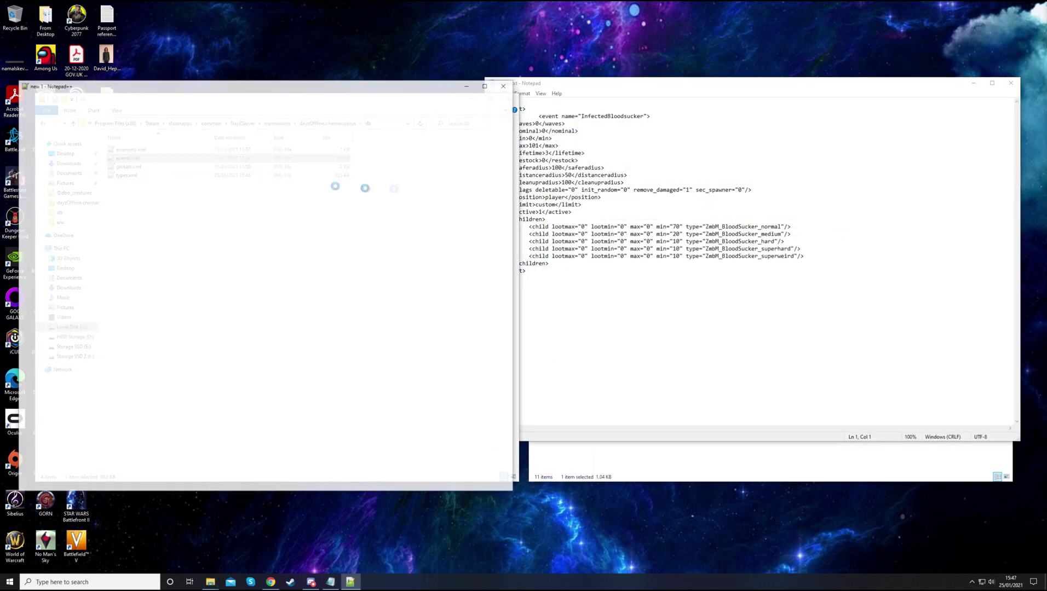
Step: Delete the stray </event> tag at the start of events.txt and copy the whole InfectedBloodsucker event block
click(607, 200)
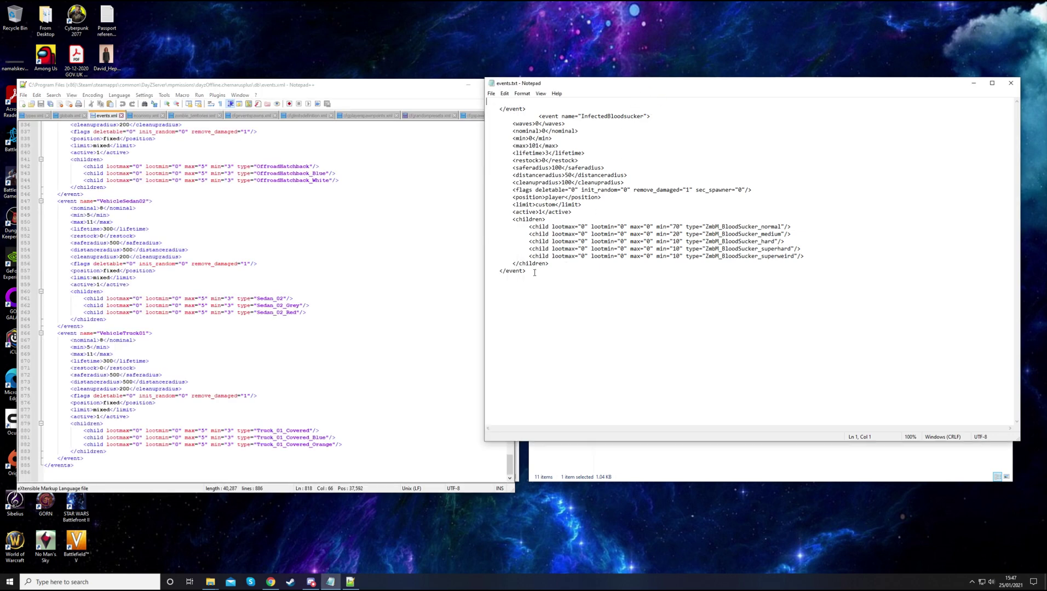
drag(535, 273, 481, 116)
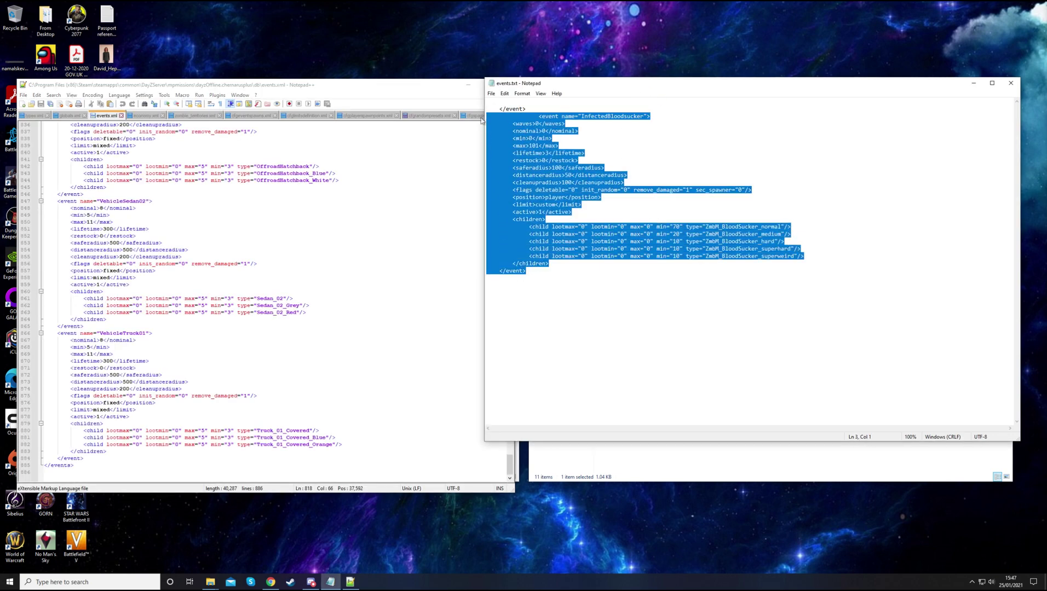
click(506, 110)
drag(527, 109, 459, 109)
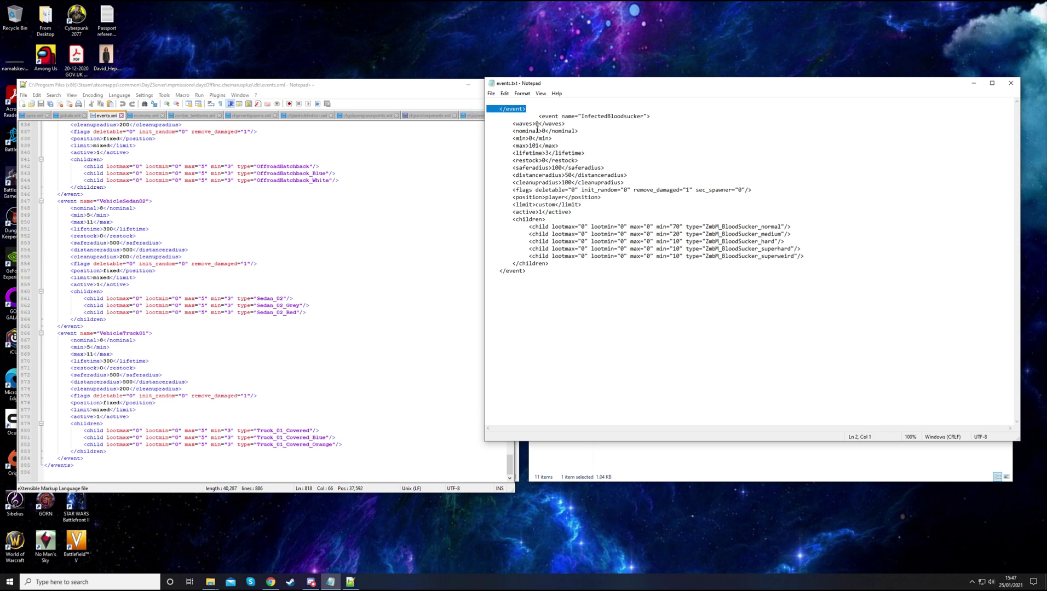
key(Delete)
drag(539, 116, 686, 270)
key(ctrl+c)
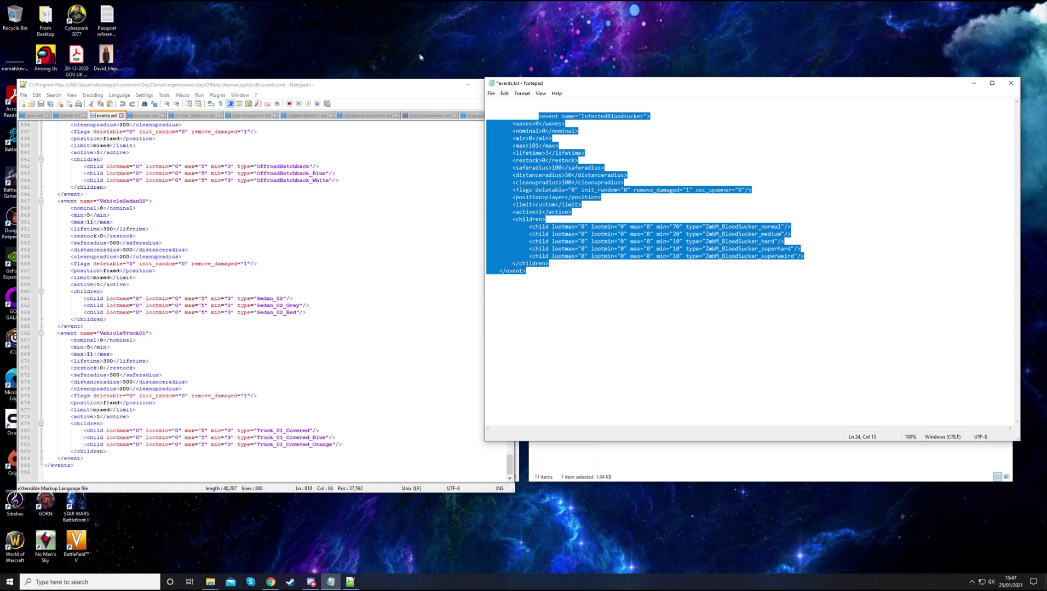
Step: Paste the InfectedBloodsucker event on a new line after the VehicleTruck01 event, before the closing </events> tag in events.xml
click(403, 94)
click(500, 138)
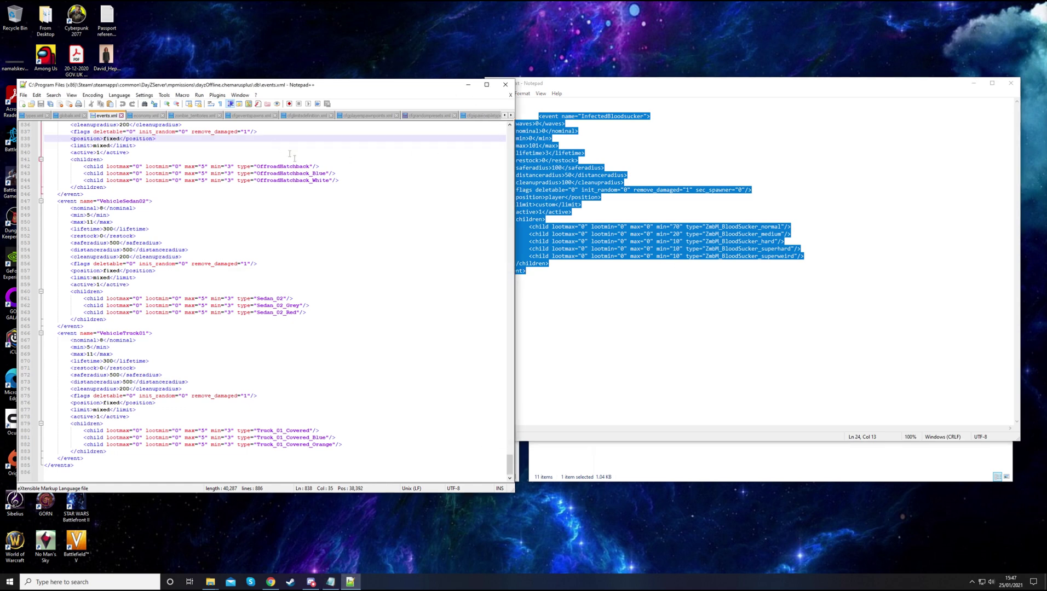
scroll(294, 158, up, 2)
scroll(407, 377, down, 2)
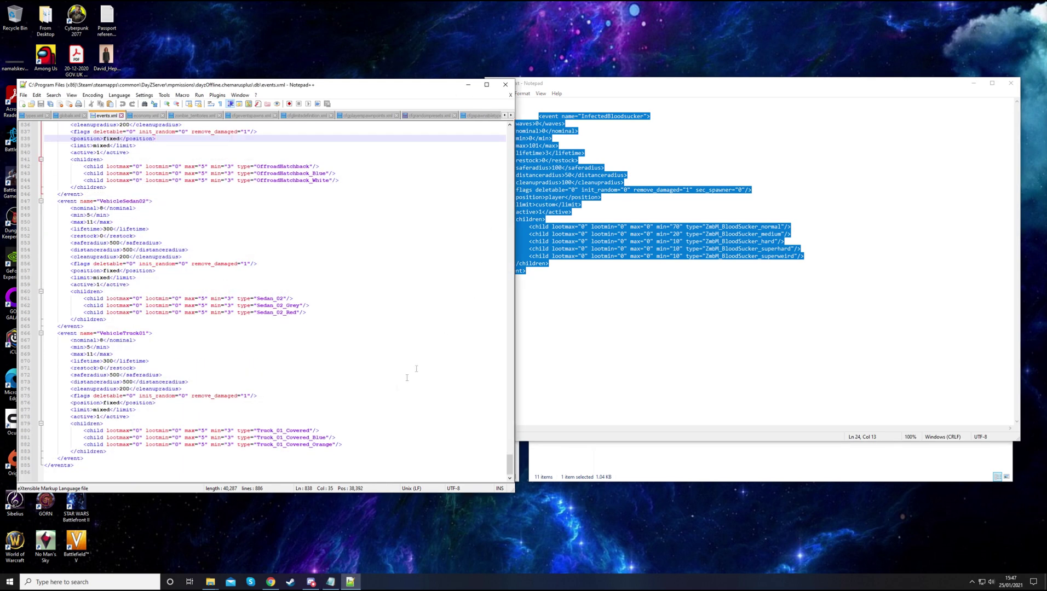
click(77, 465)
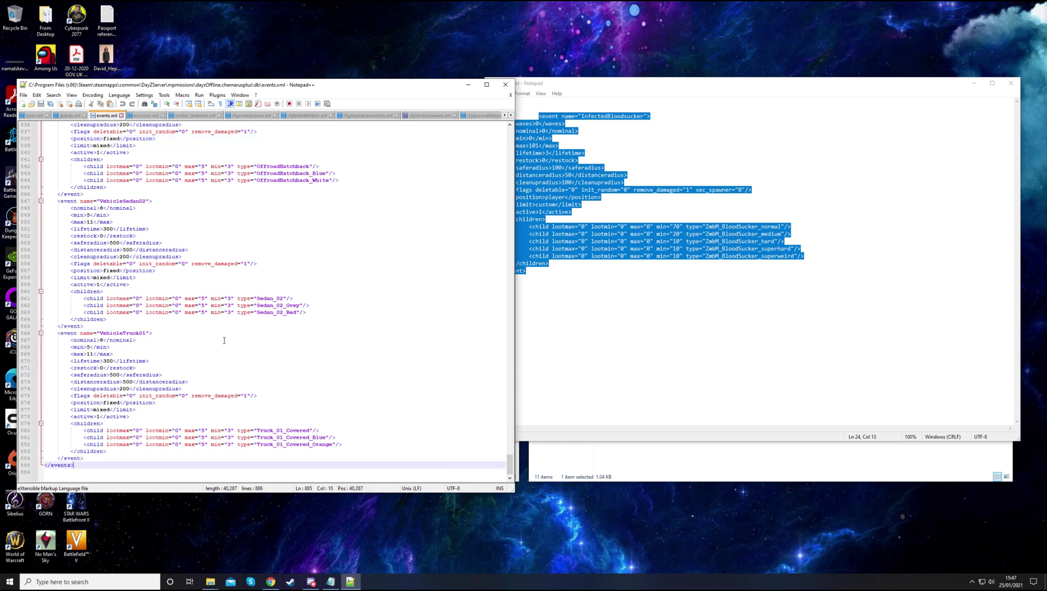
click(91, 458)
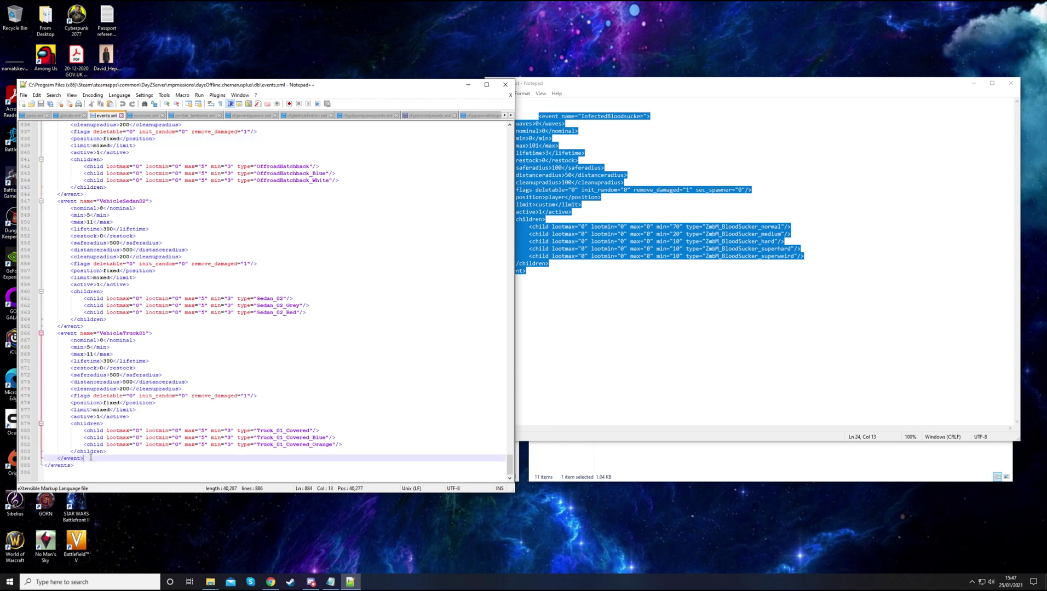
key(Return)
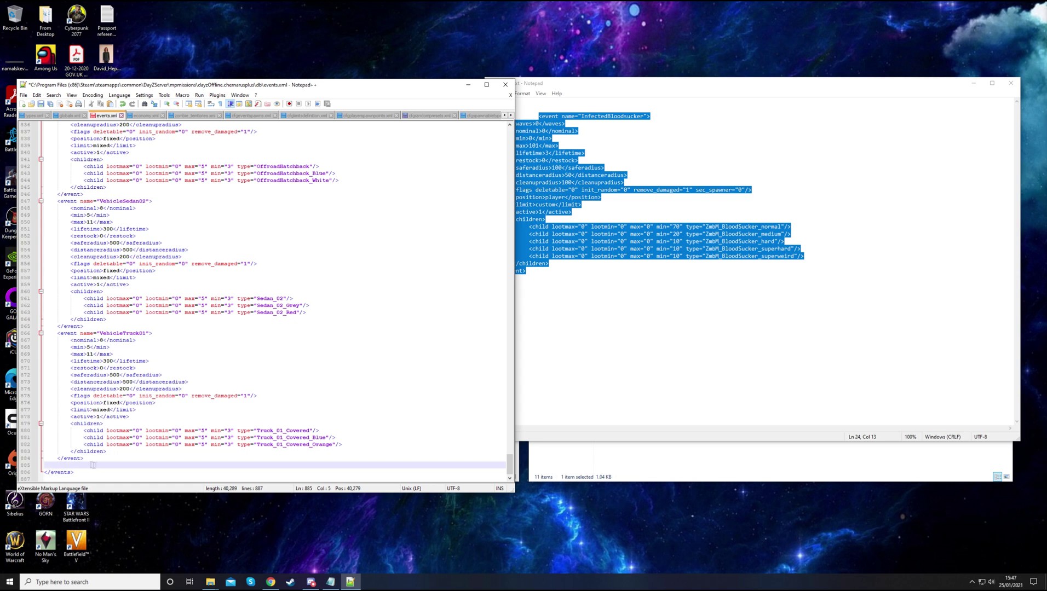
key(ctrl+v)
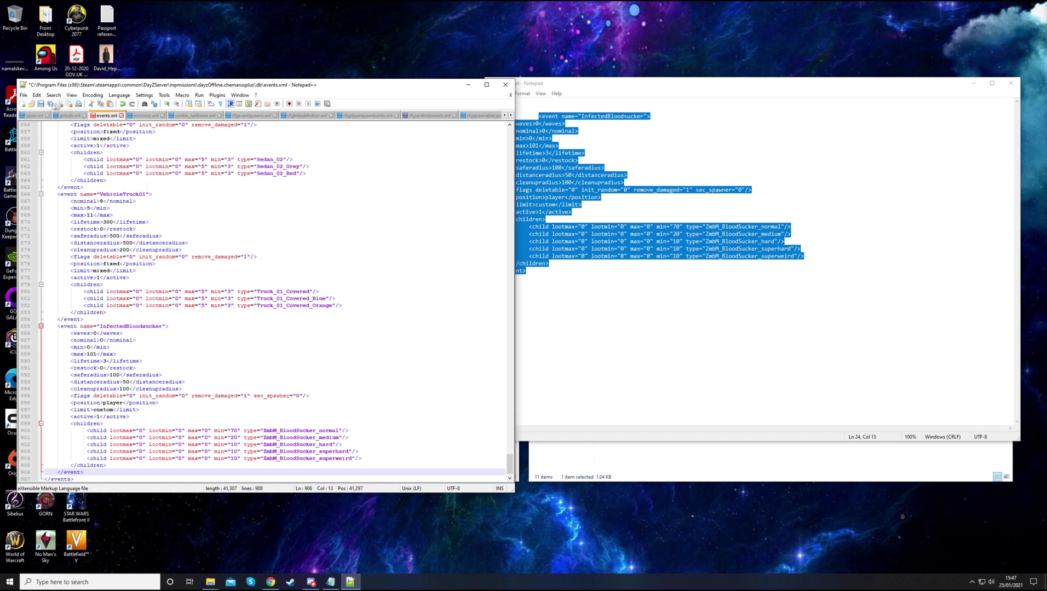
Step: Delete the ZmbM_BloodSucker_superweird child line from the InfectedBloodsucker event and save events.xml
drag(362, 460, 44, 459)
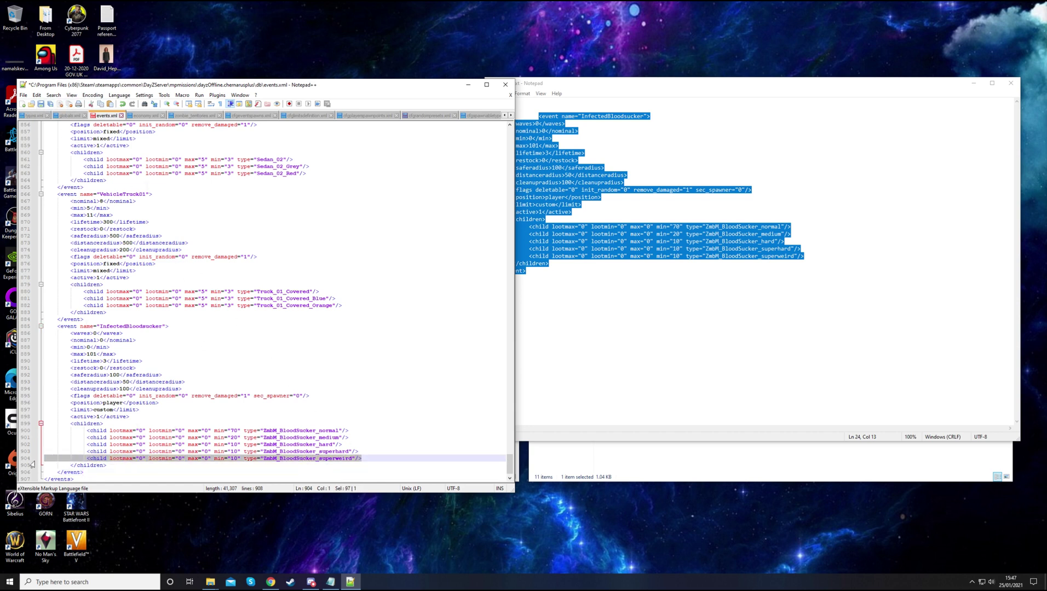
key(BackSpace)
key(BackSpace)
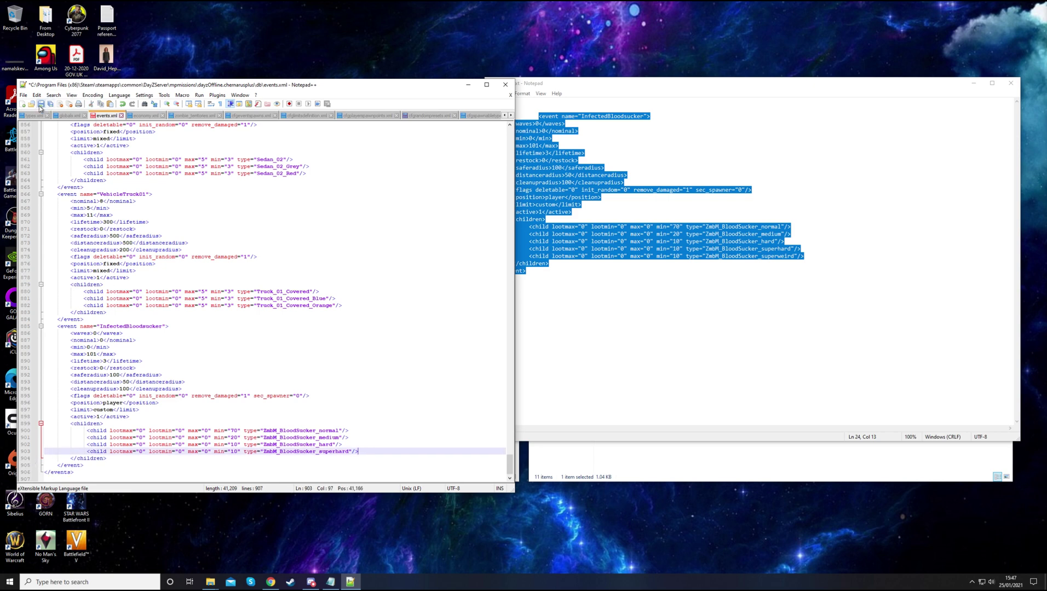
click(40, 104)
Step: Close events.xml and events.txt, saving the changes to events.txt
click(505, 84)
click(596, 264)
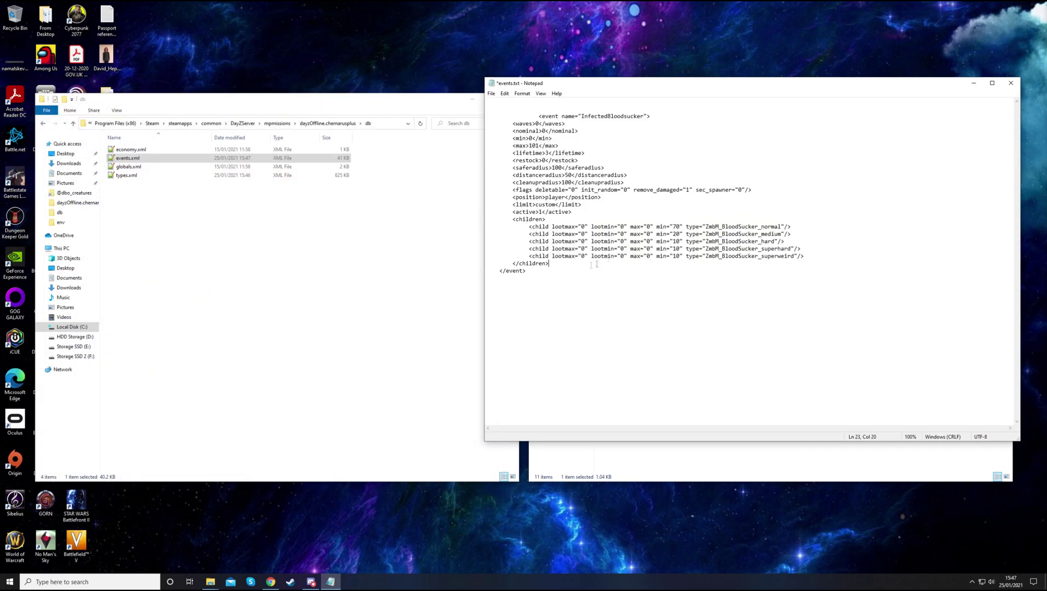
click(1011, 83)
click(498, 299)
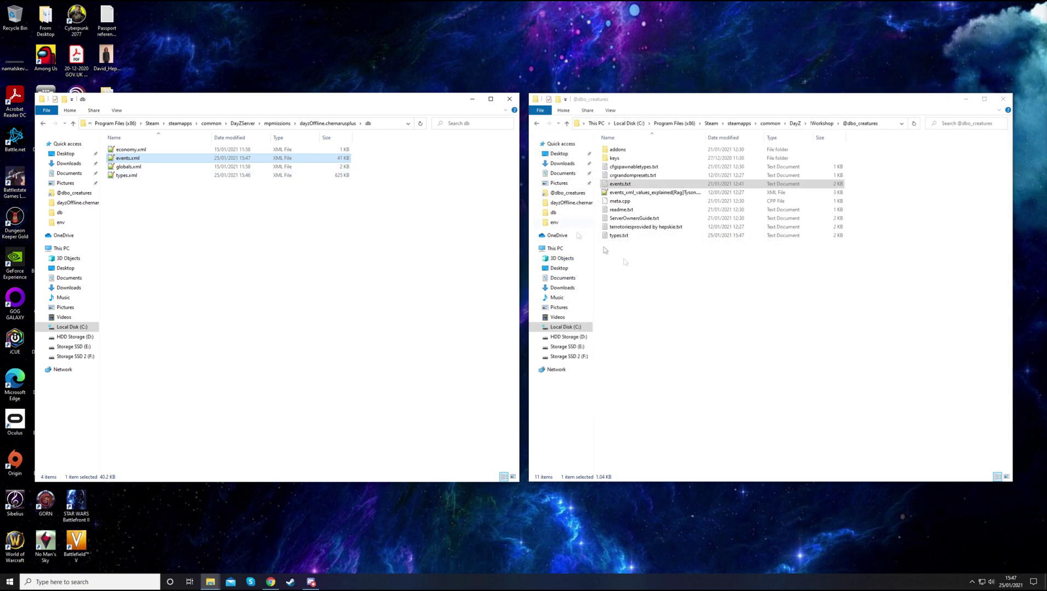
click(605, 250)
Step: Open cfgspawnabletypes.xml from the dayzOffline.chernarusplus mission folder and the mod's cfgspawnabletypes.txt
click(633, 169)
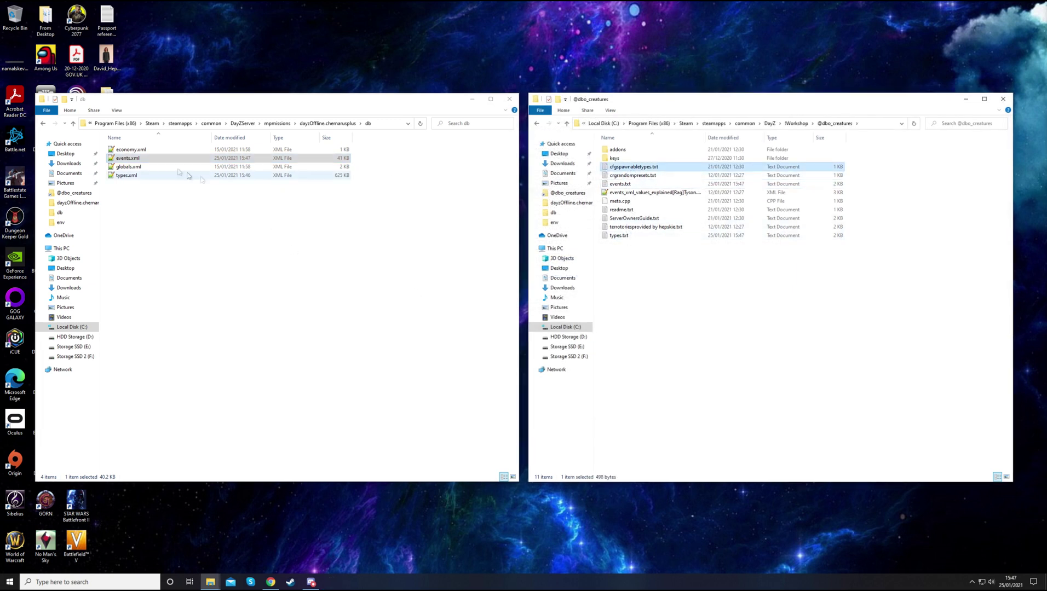
click(340, 124)
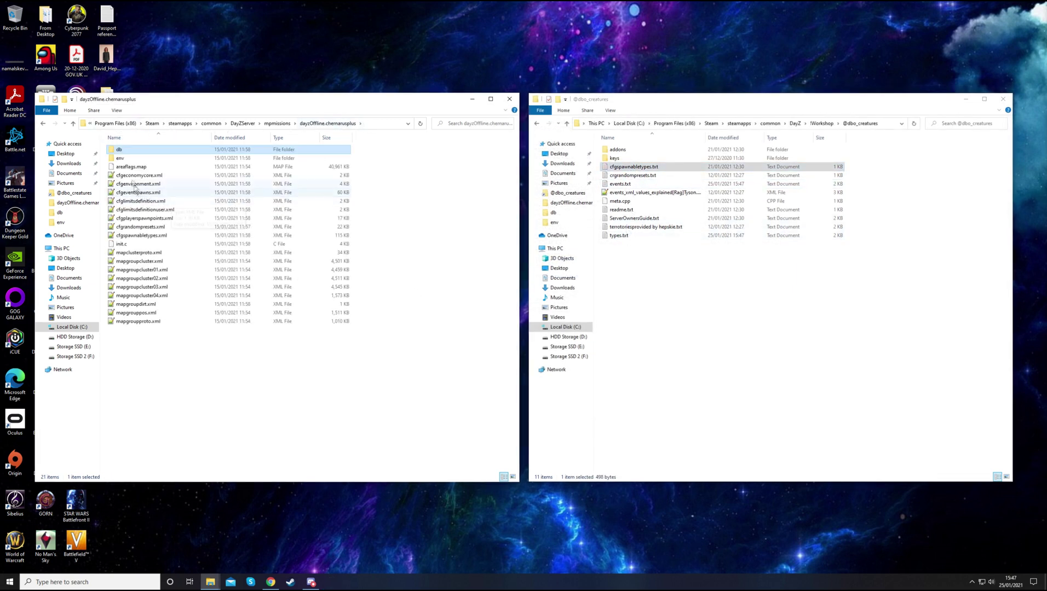
click(146, 236)
double_click(145, 236)
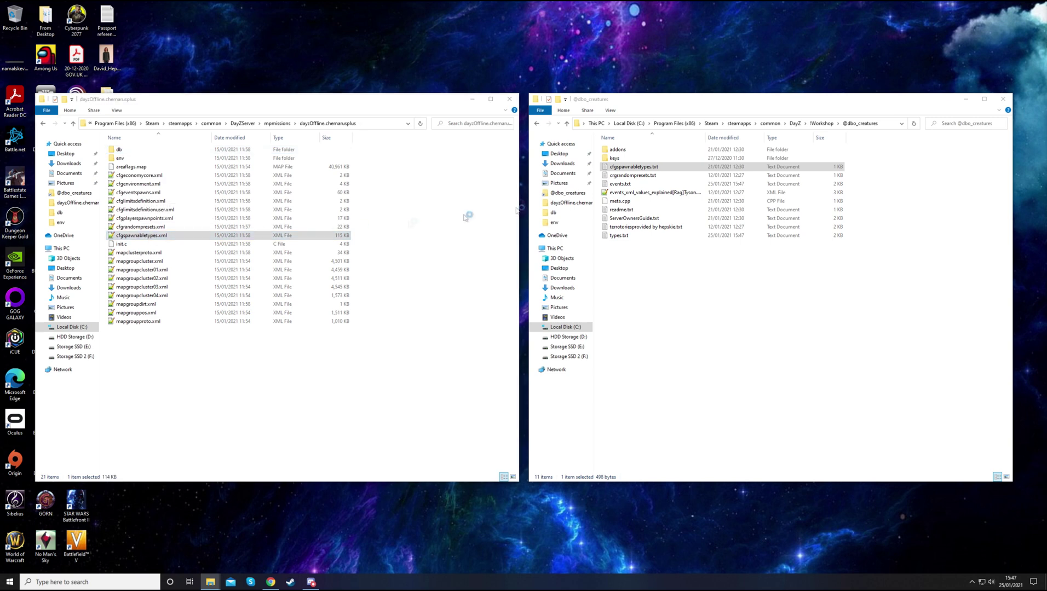
double_click(643, 168)
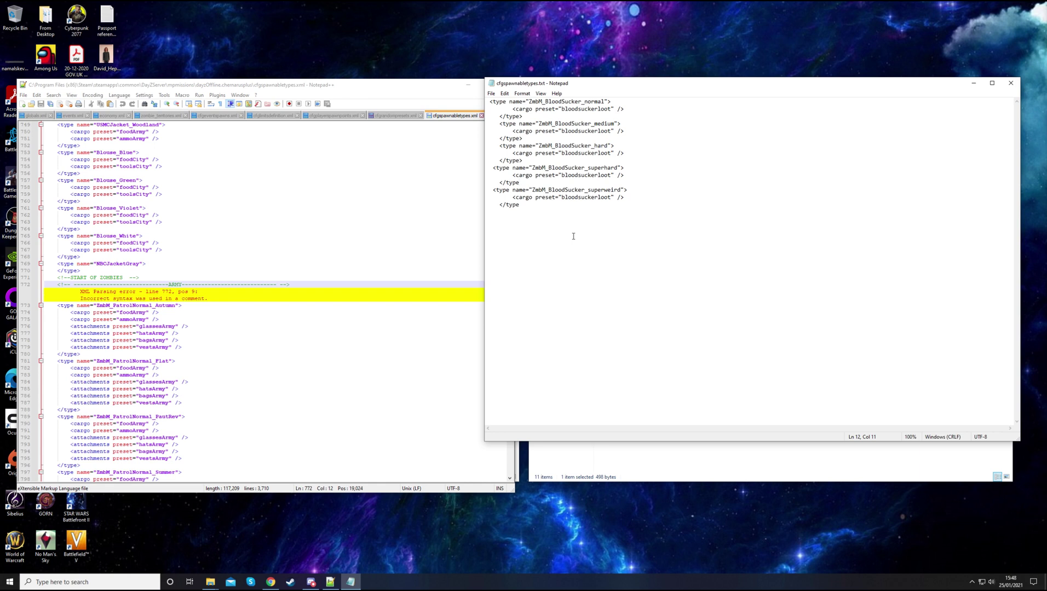
Step: Complete the closing </type> tag of the ZmbM_BloodSucker_superhard entry and save cfgspawnabletypes.txt
text(>)
click(492, 94)
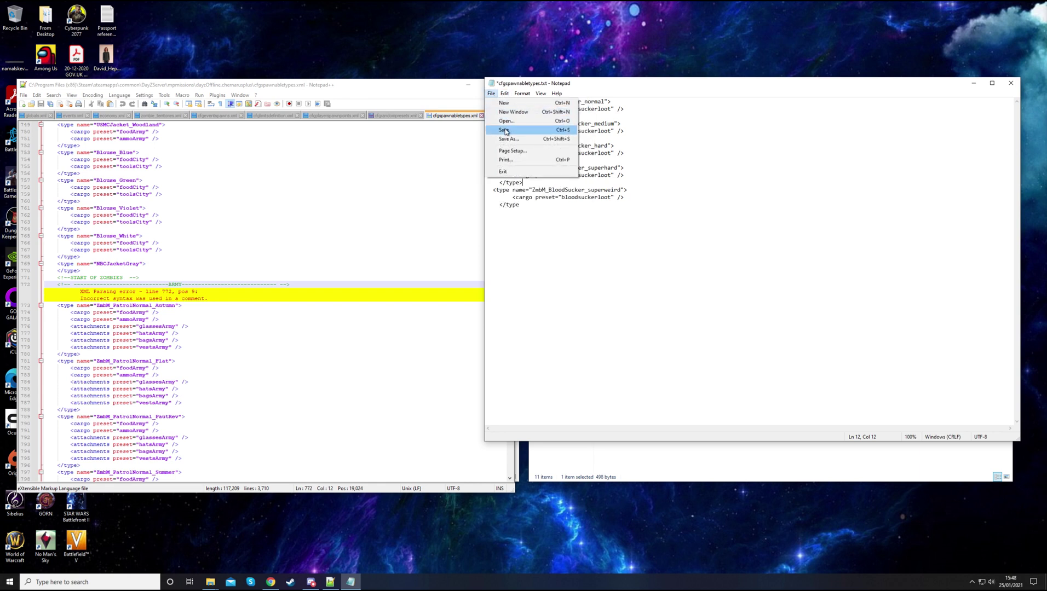
click(511, 133)
Step: Copy the four type entries from ZmbM_BloodSucker_normal to ZmbM_BloodSucker_superhard, leaving out the superweird entry
drag(526, 184, 474, 104)
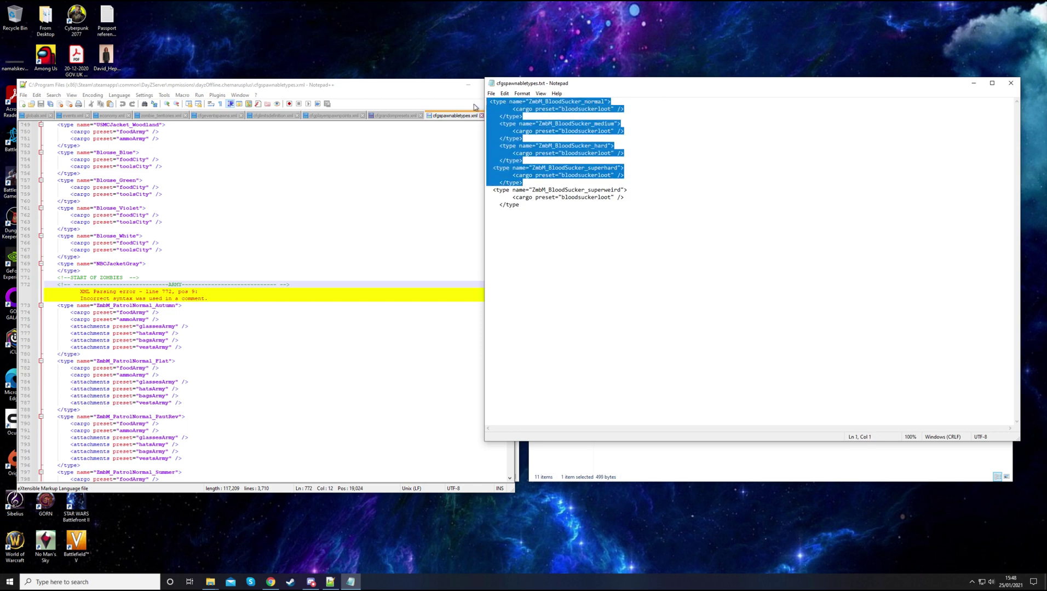
click(674, 116)
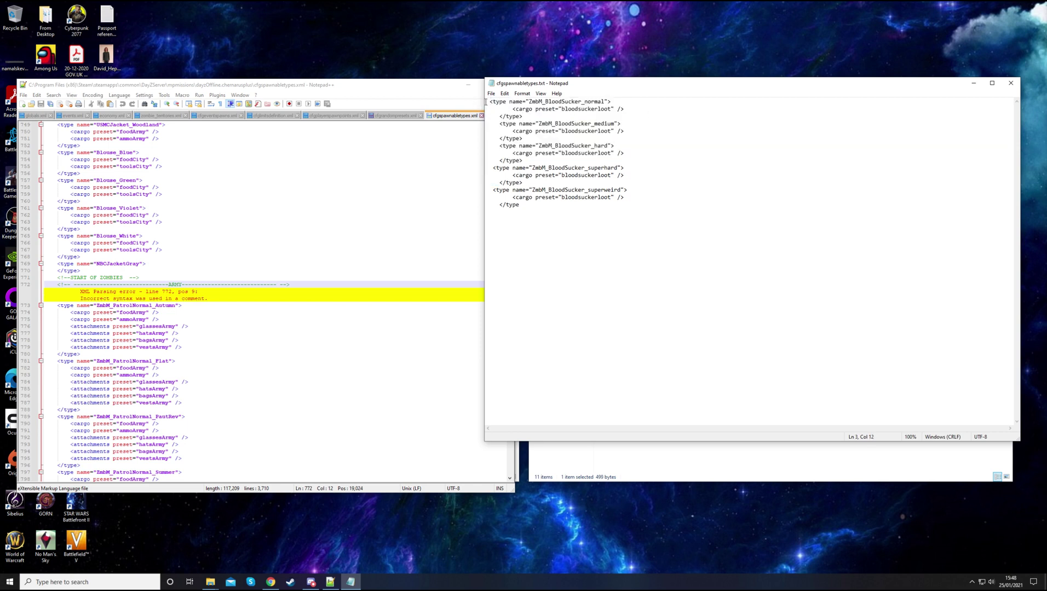
drag(485, 101, 699, 183)
key(ctrl+c)
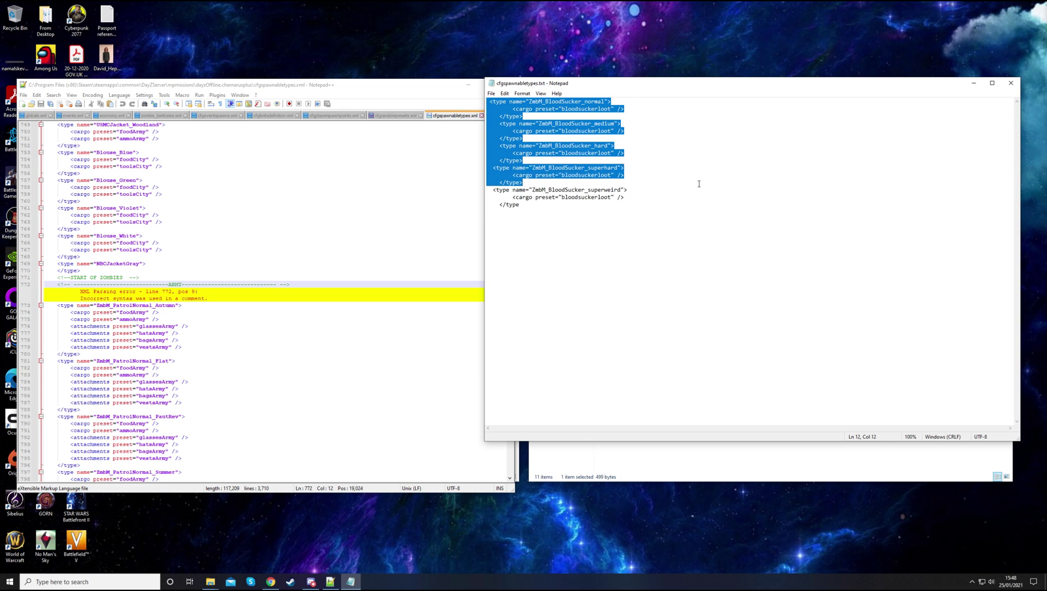
click(636, 190)
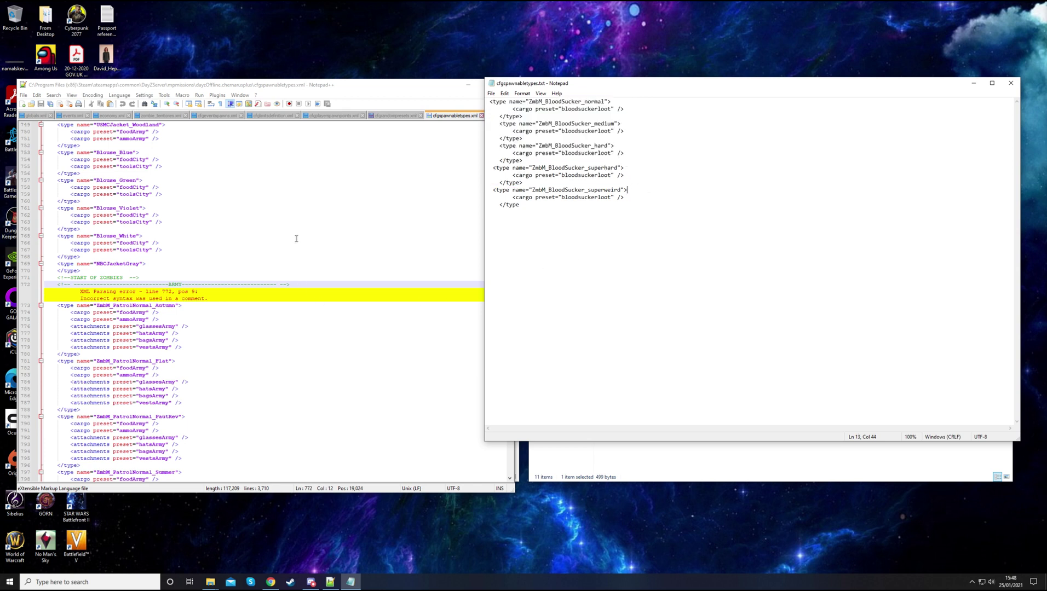
Step: Paste the BloodSucker type entries on a new line before the closing </spawnabletypes> tag and save cfgspawnabletypes.xml
click(296, 215)
drag(514, 202, 521, 477)
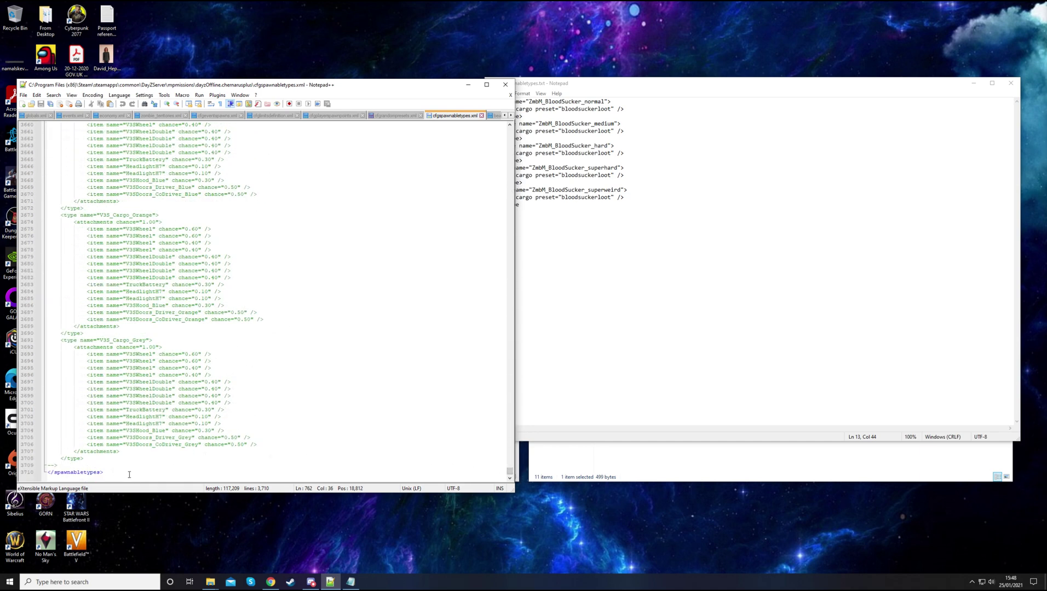
click(94, 465)
key(Return)
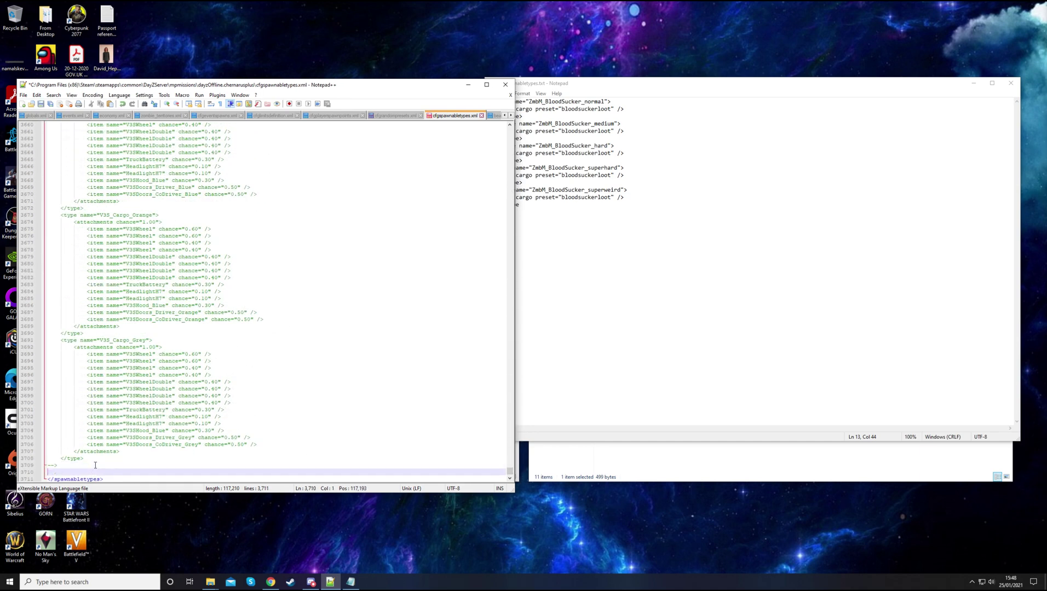
key(ctrl+v)
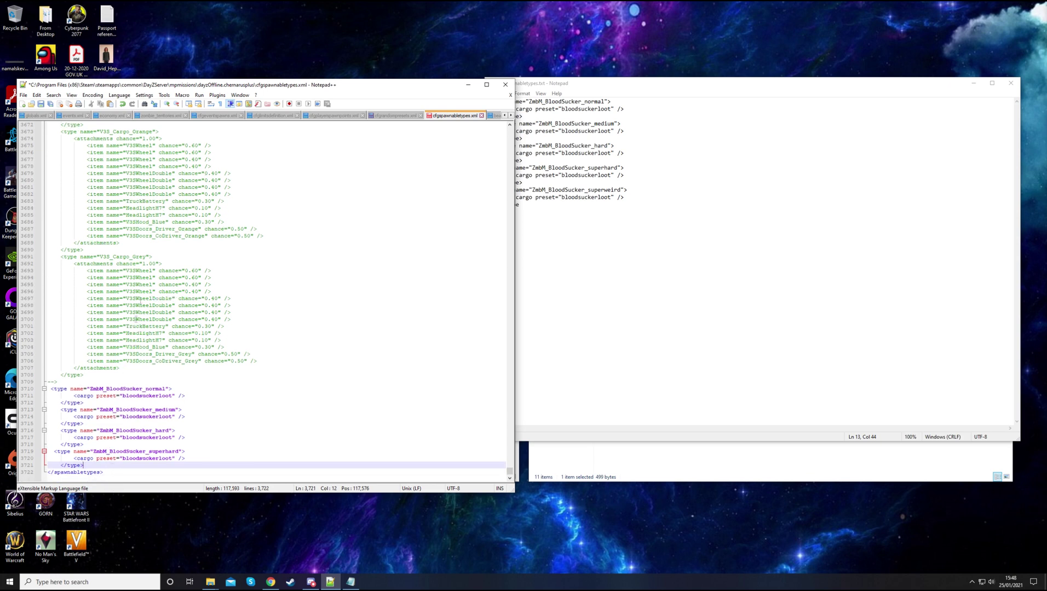
click(40, 103)
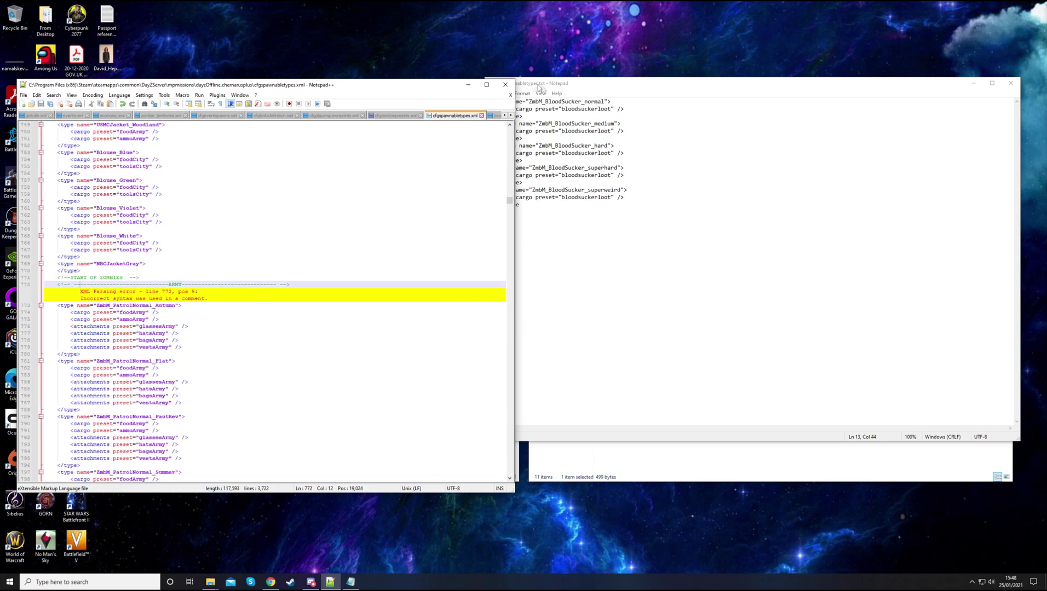
Step: Close cfgspawnabletypes.xml and cfgspawnabletypes.txt
click(505, 84)
click(1009, 83)
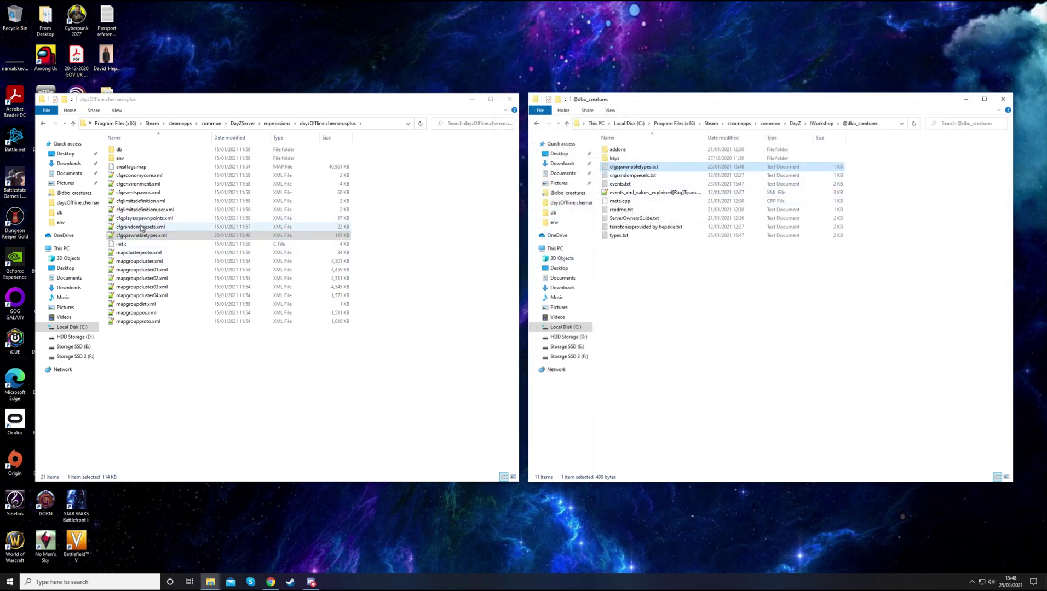
click(654, 296)
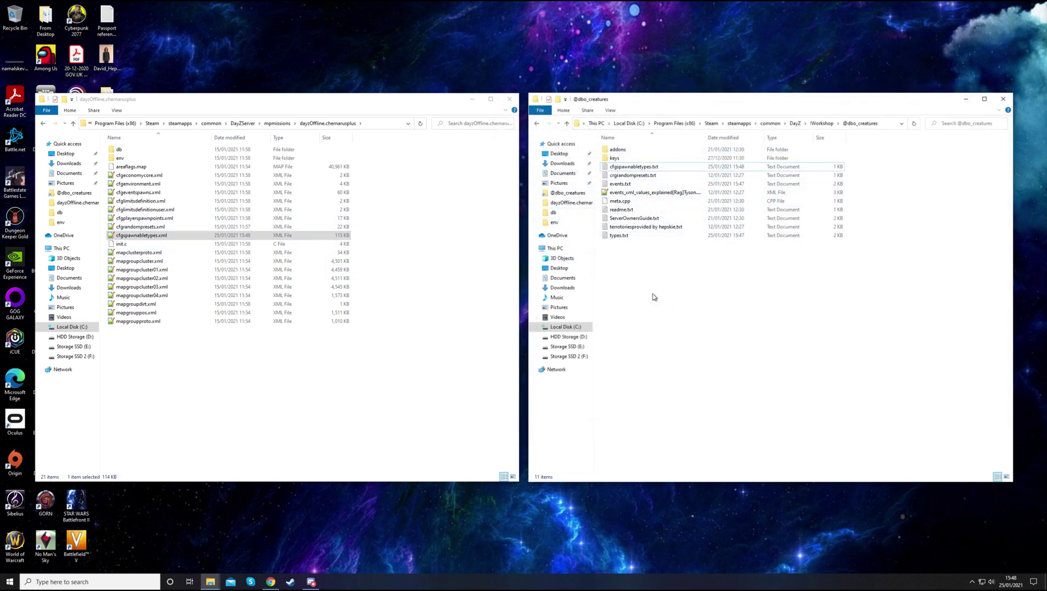
Step: Open the mod's territories text file and zombie_territories.xml from the mission's env folder
double_click(636, 227)
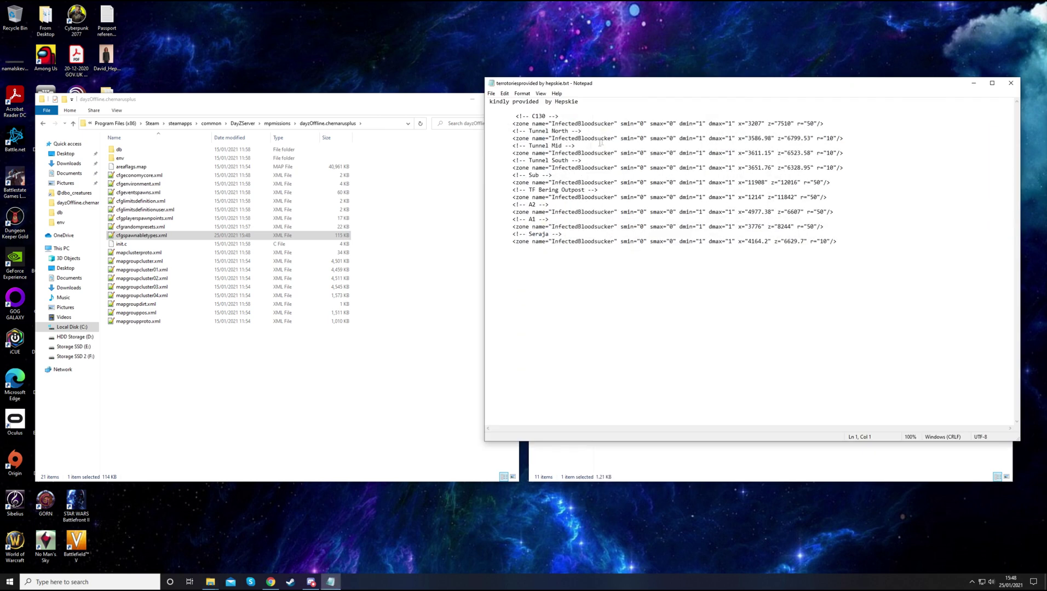
drag(514, 117, 592, 118)
click(629, 189)
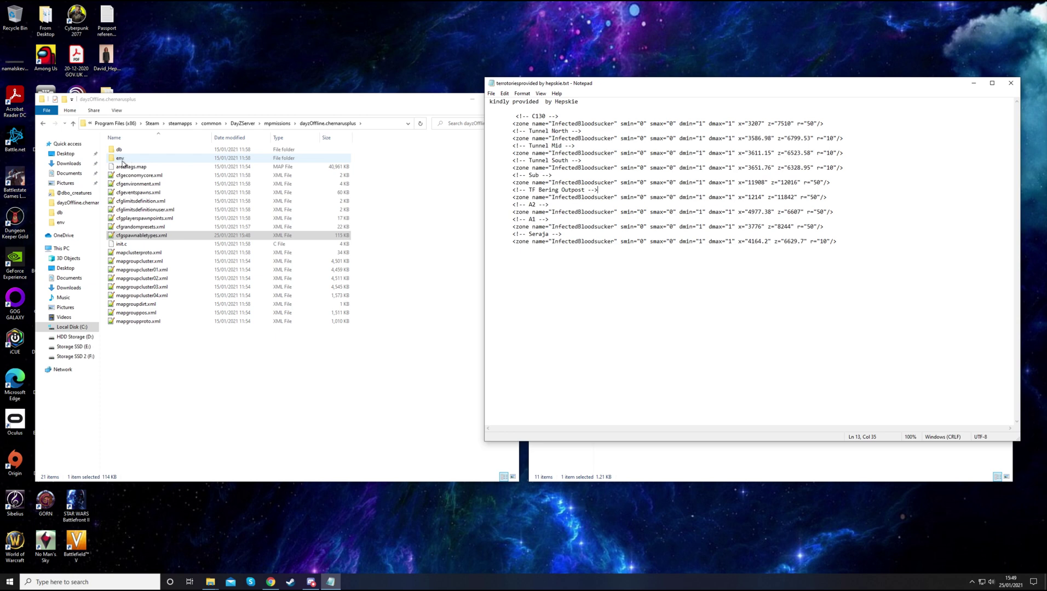
click(122, 159)
double_click(122, 160)
double_click(150, 242)
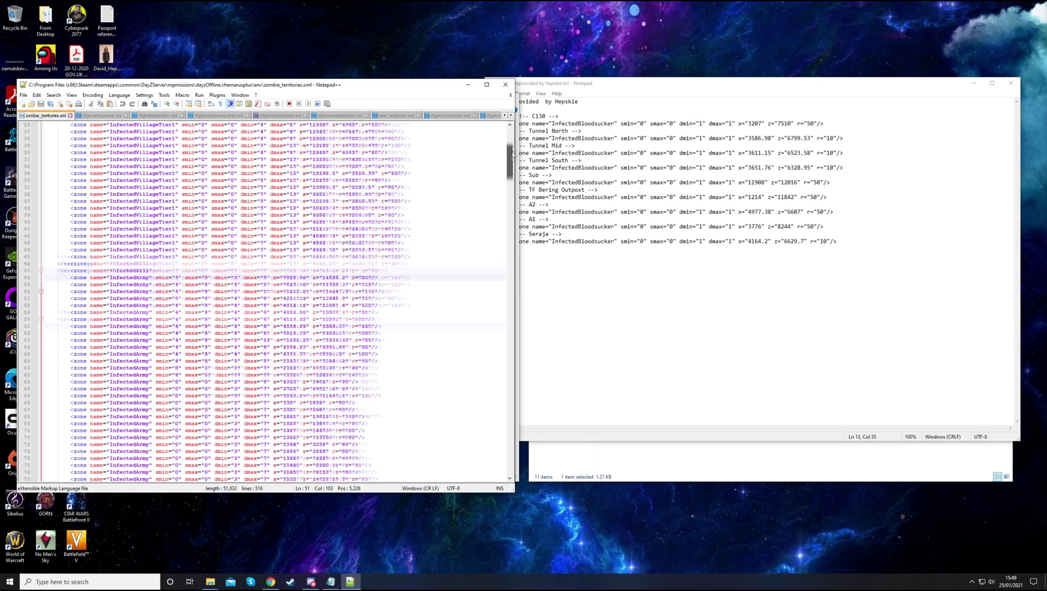
Step: Copy all InfectedBloodsucker zone lines with their comments, from C130 to Seraja, from the territories text file
drag(512, 163, 513, 159)
scroll(512, 158, down, 1)
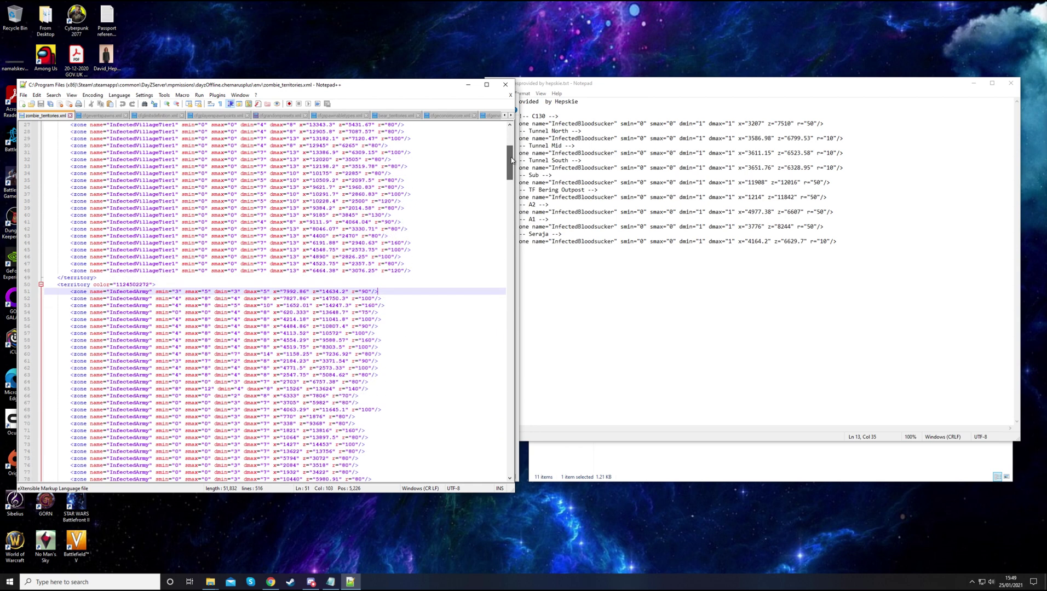
click(139, 291)
click(606, 145)
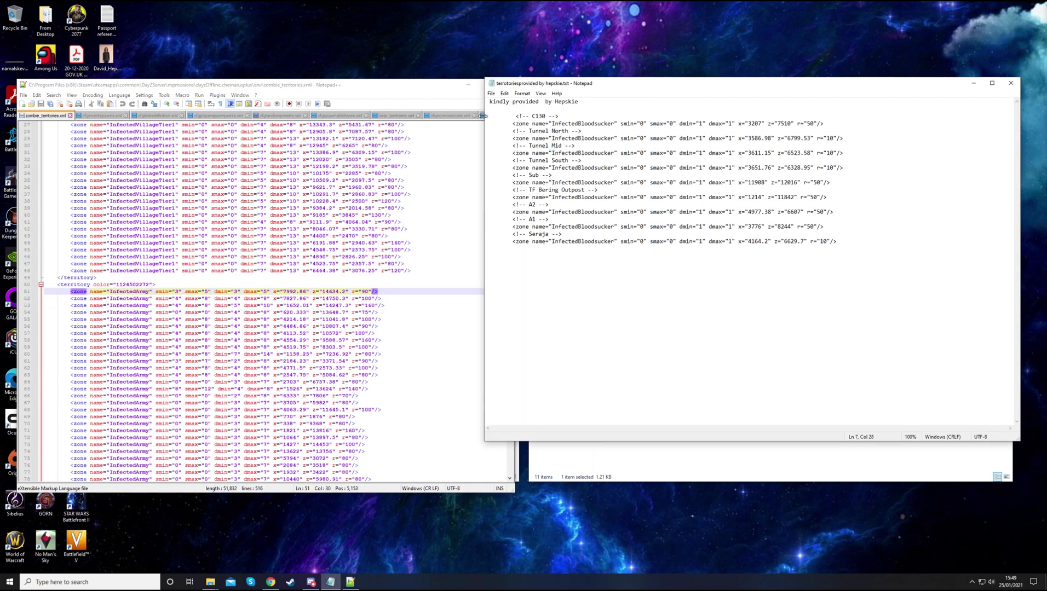
drag(486, 116, 879, 253)
key(ctrl+c)
click(564, 117)
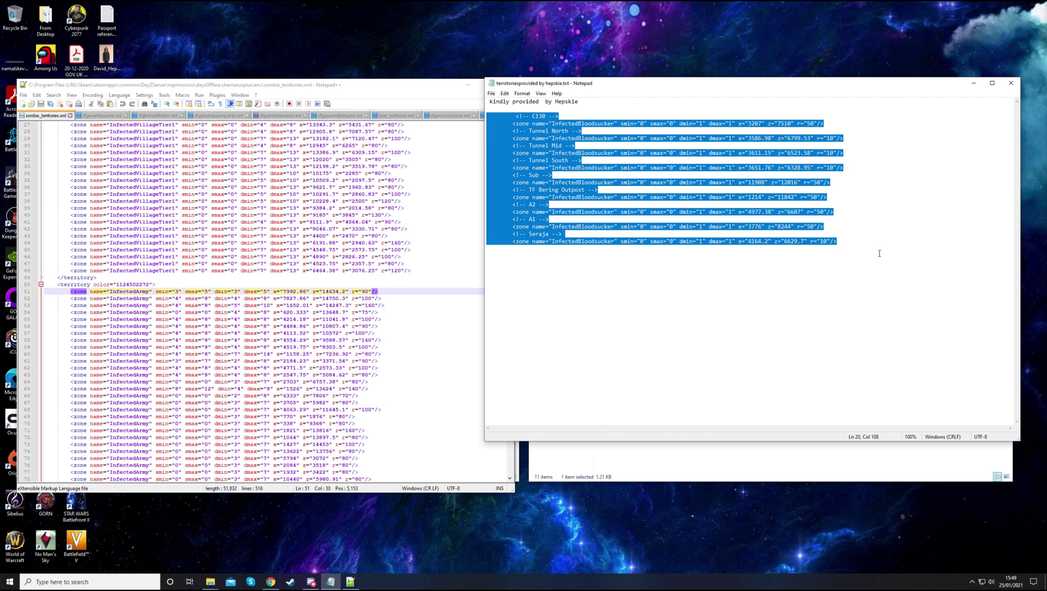
click(163, 285)
key(Return)
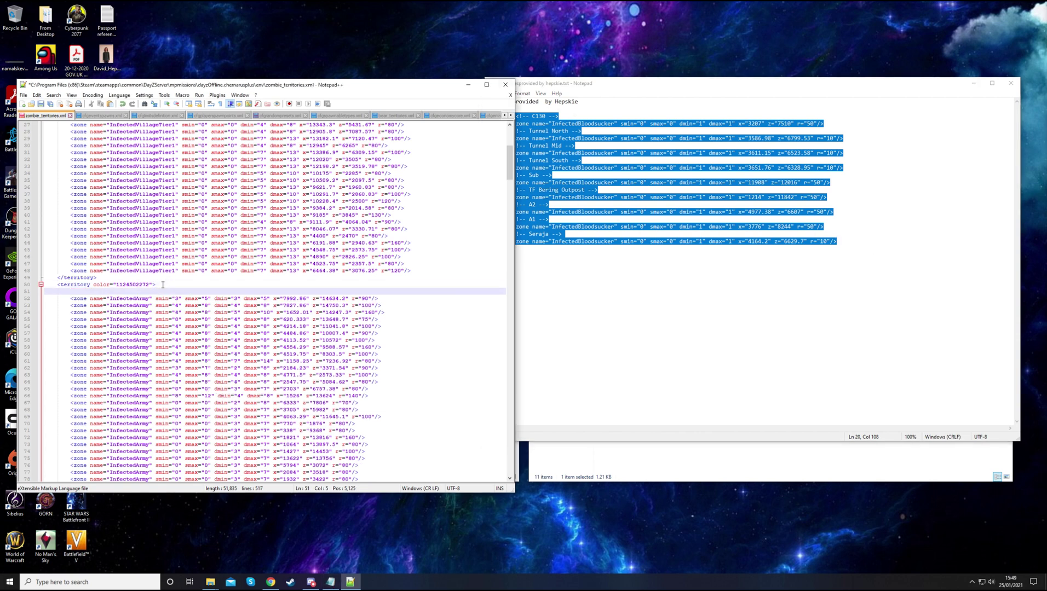
key(Return)
key(Up)
key(ctrl+v)
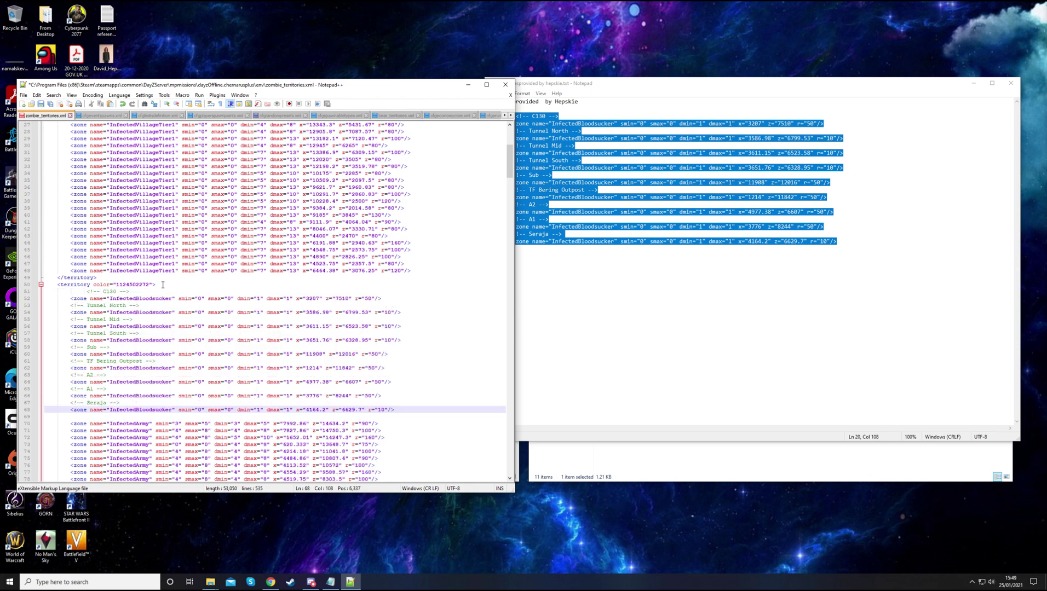
click(41, 104)
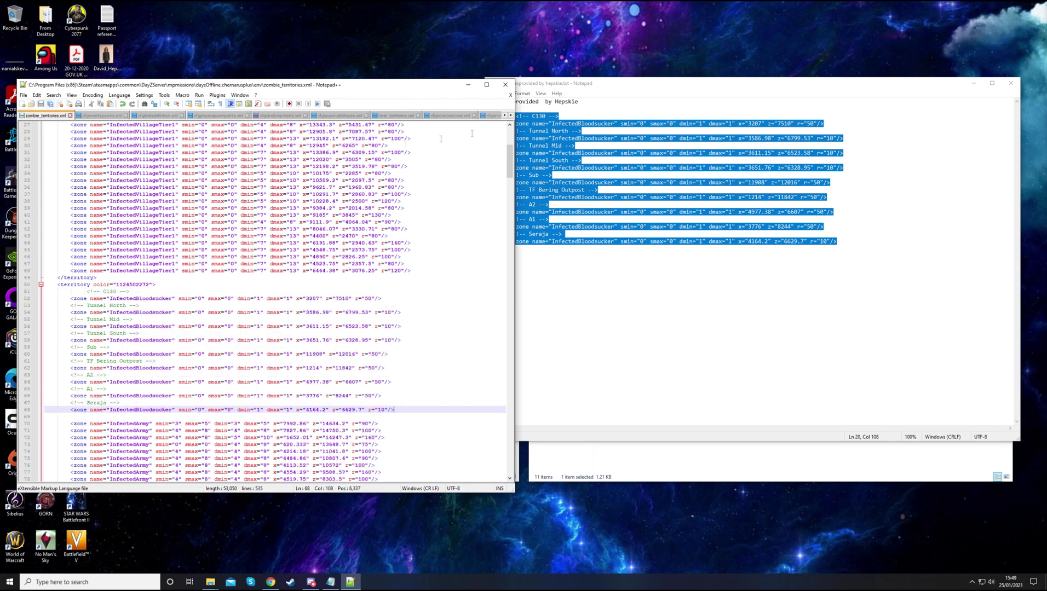
Step: Close zombie_territories.xml and the mod's territories text file
click(505, 84)
click(660, 273)
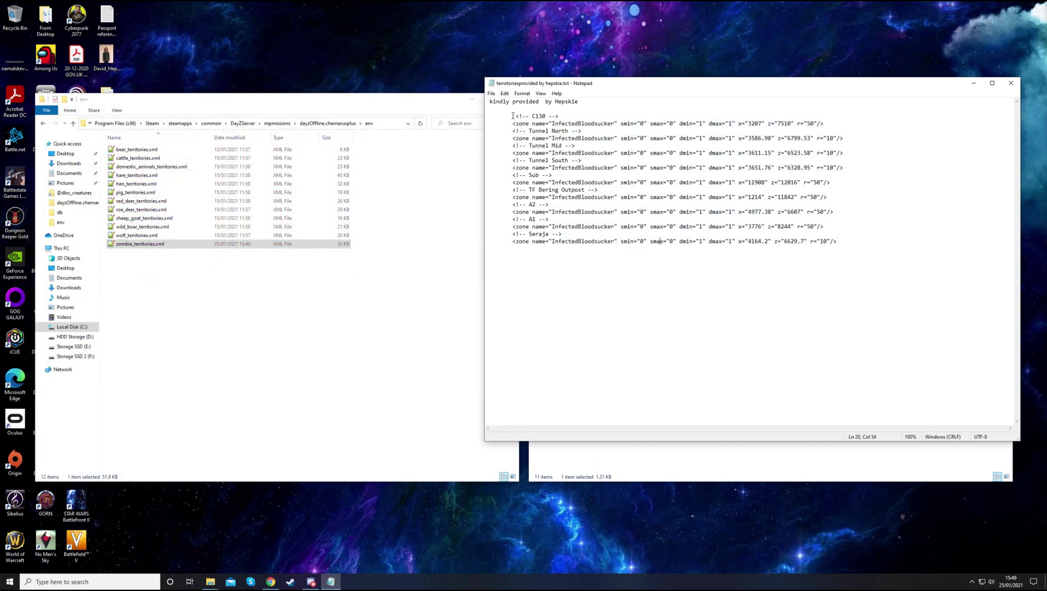
drag(514, 115, 871, 276)
click(857, 241)
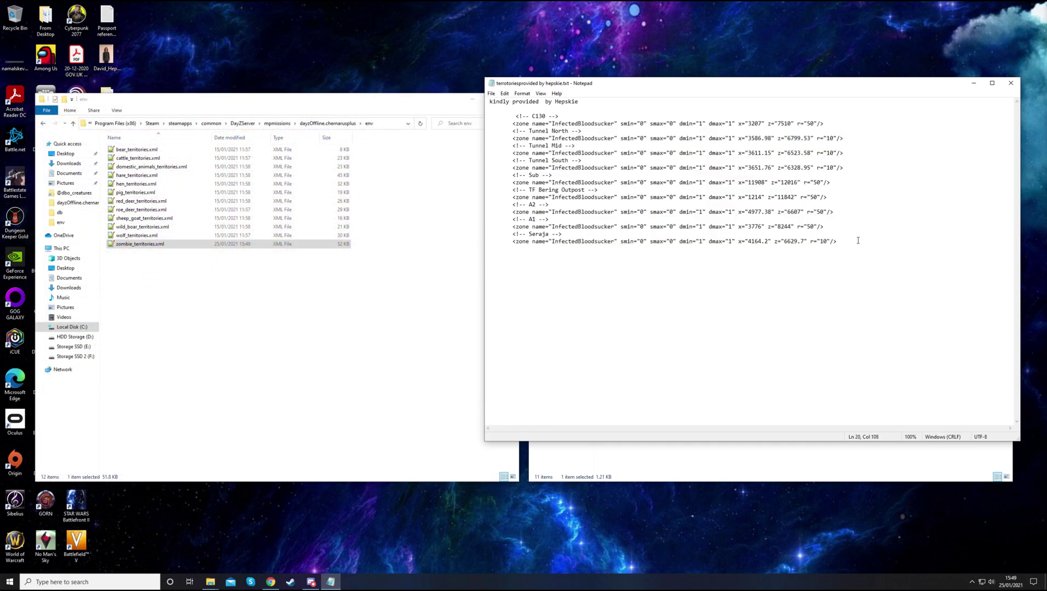
click(1011, 83)
Step: Open the mod's crgrandompresets.txt and return from env to the dayzOffline.chernarusplus folder
key(c)
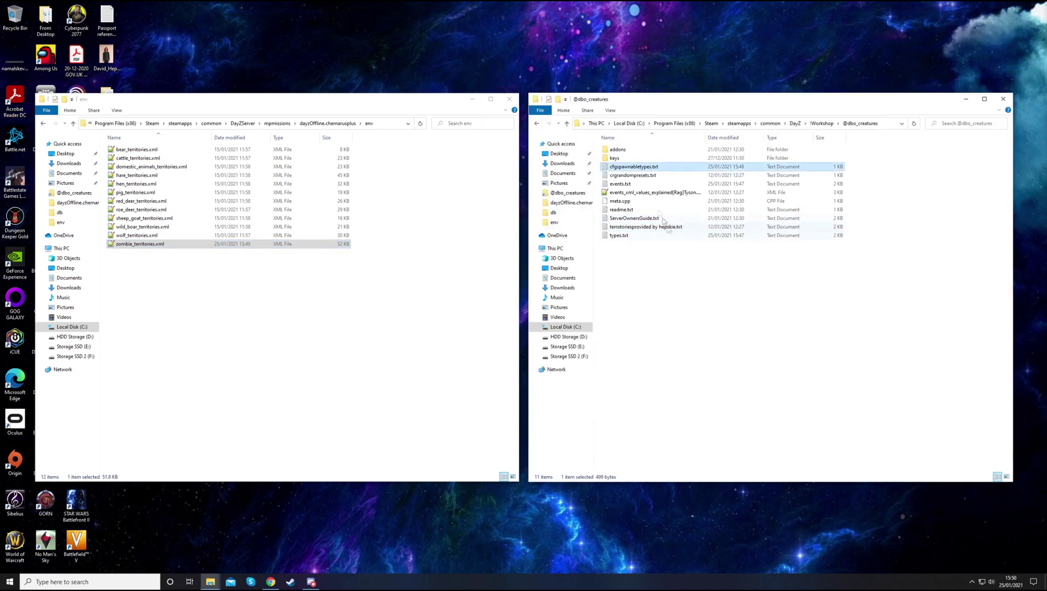
double_click(639, 177)
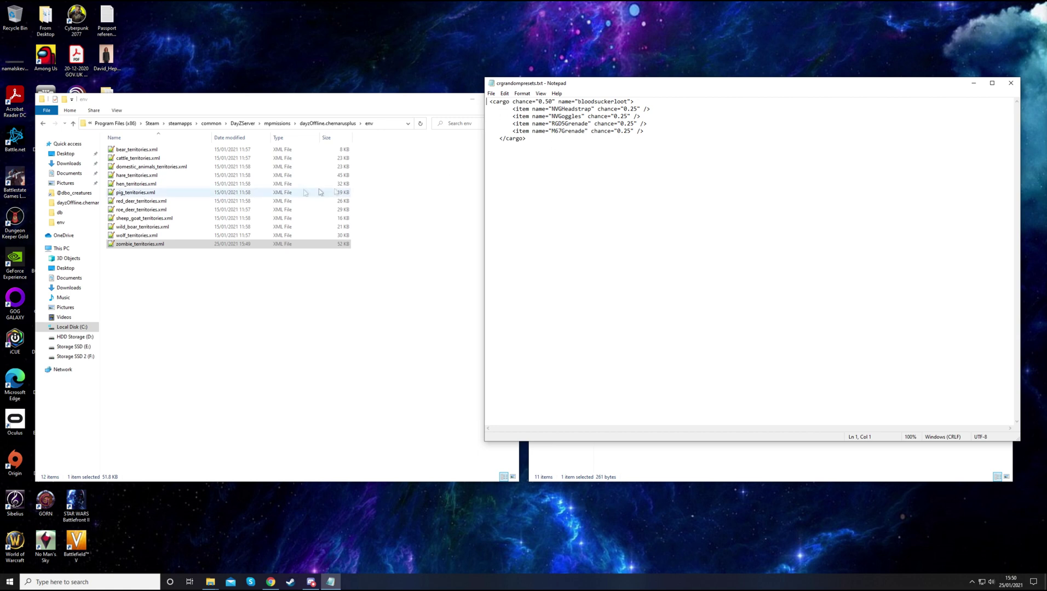
click(43, 125)
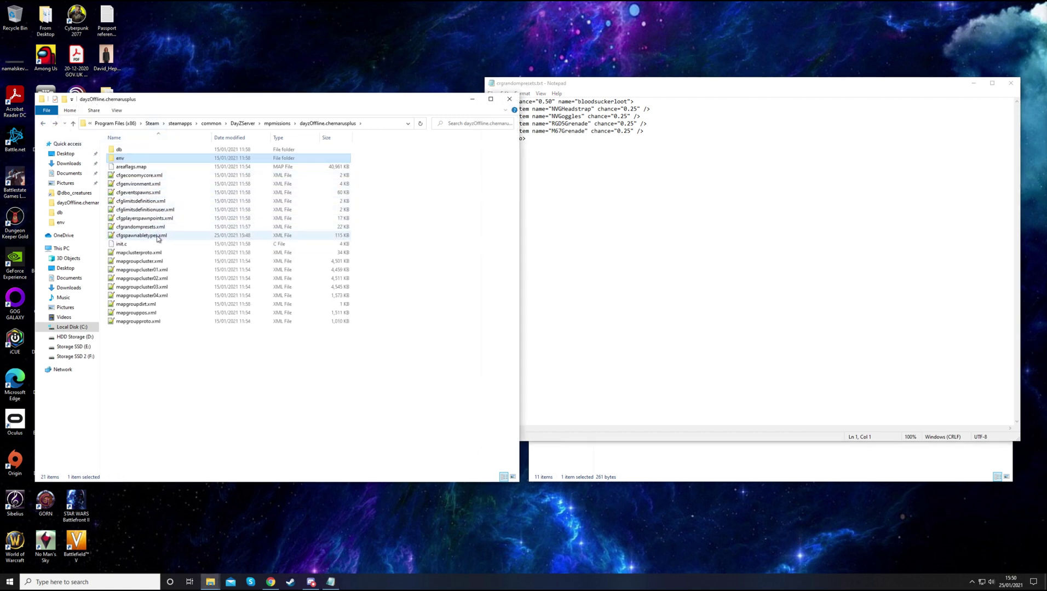
Step: Copy the whole bloodsuckerloot cargo block from the mod's crgrandompresets.txt
click(582, 152)
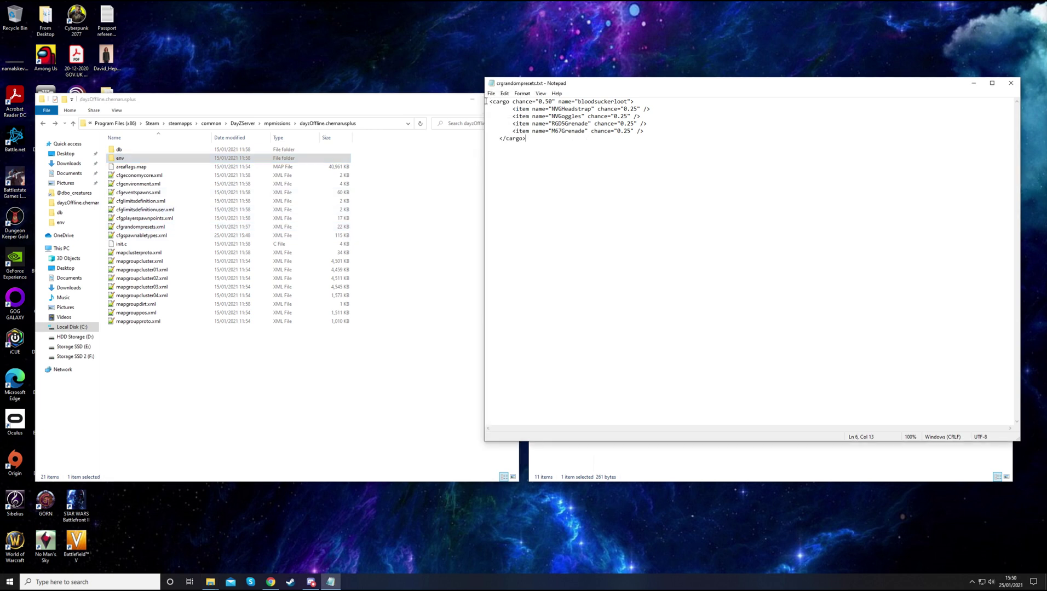
drag(486, 101, 613, 141)
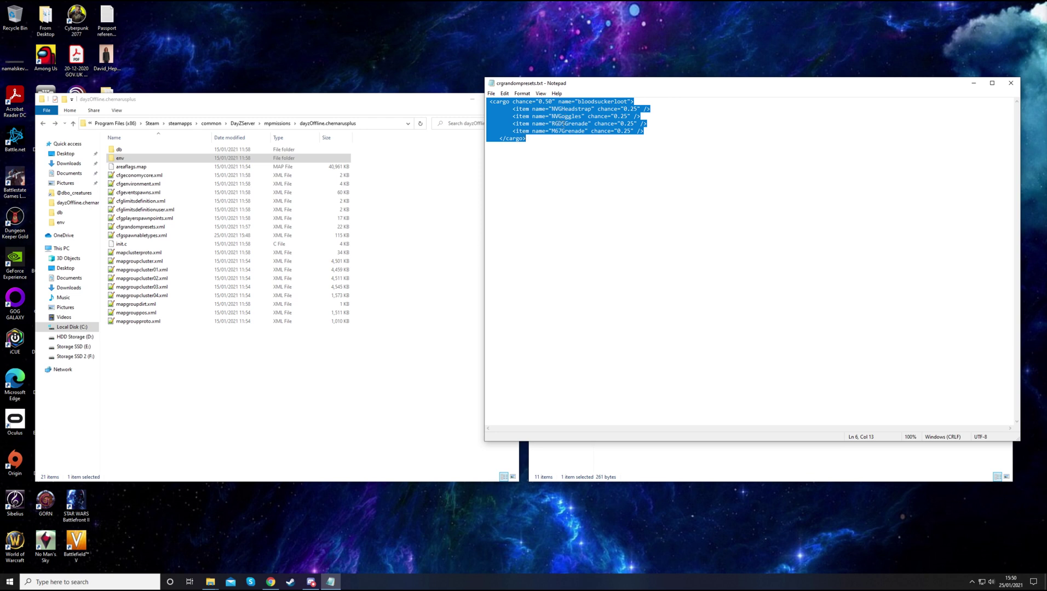
key(Right)
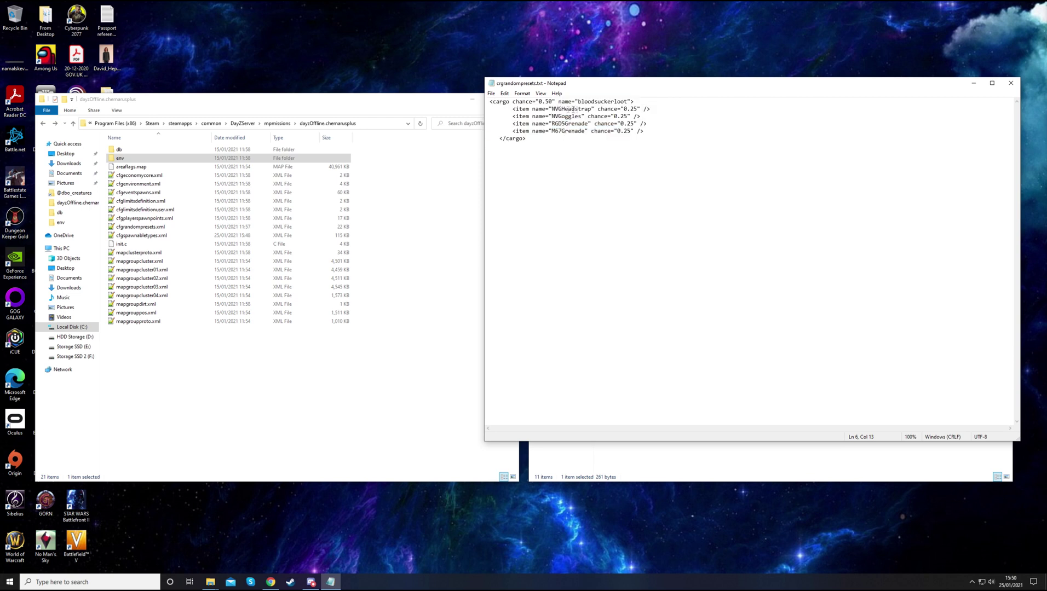
drag(552, 109, 648, 109)
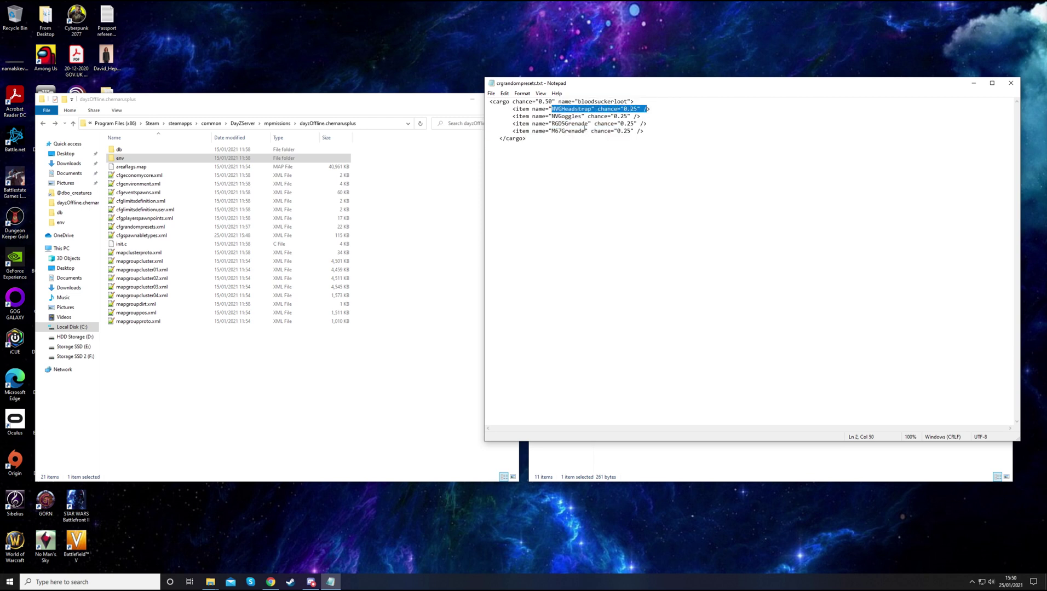
click(649, 132)
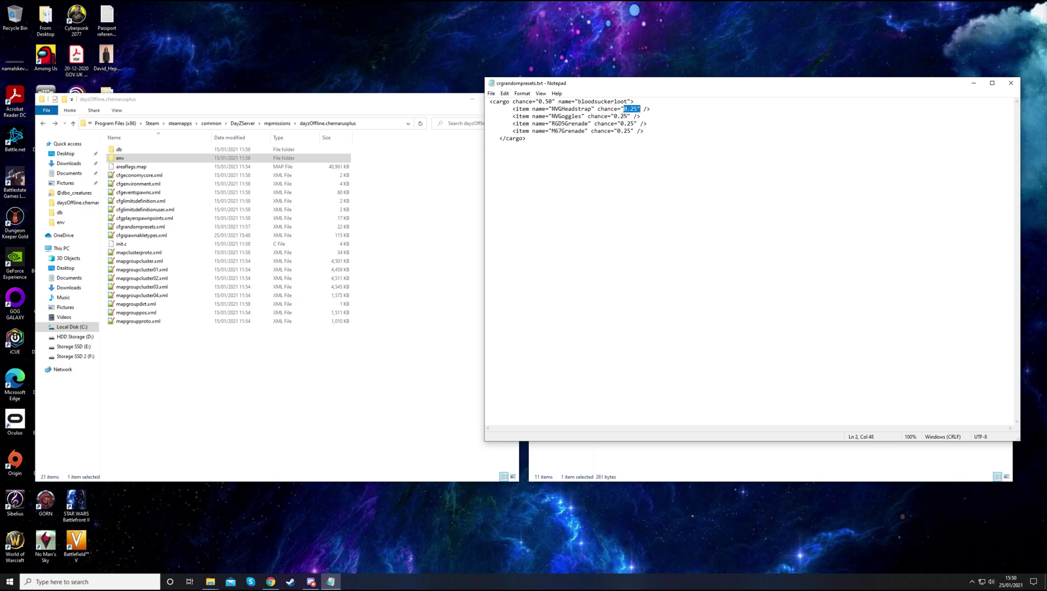
drag(614, 117, 631, 131)
click(629, 140)
shift+click(488, 102)
key(ctrl+c)
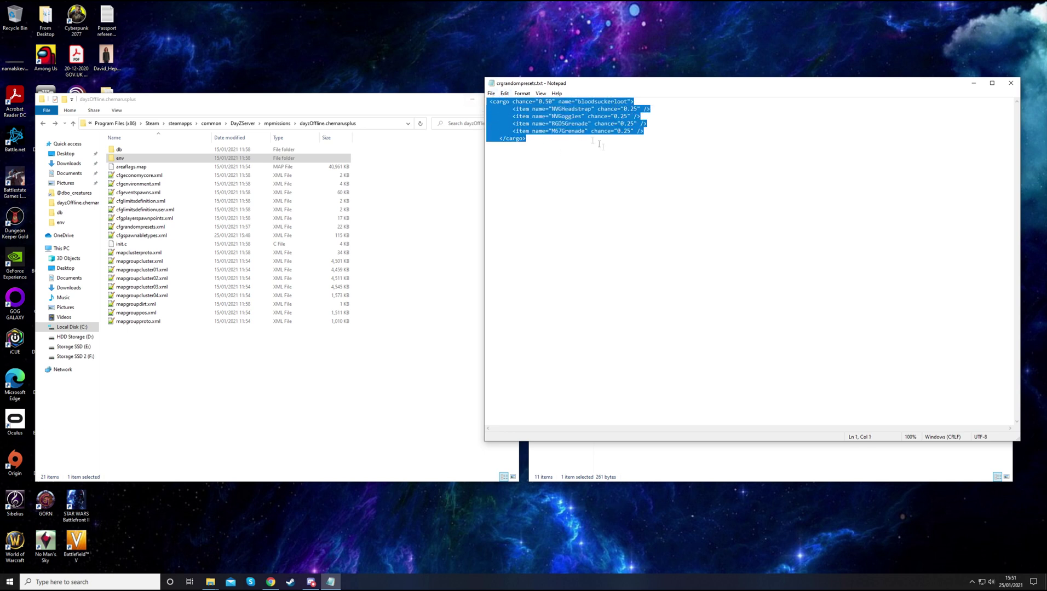
click(553, 141)
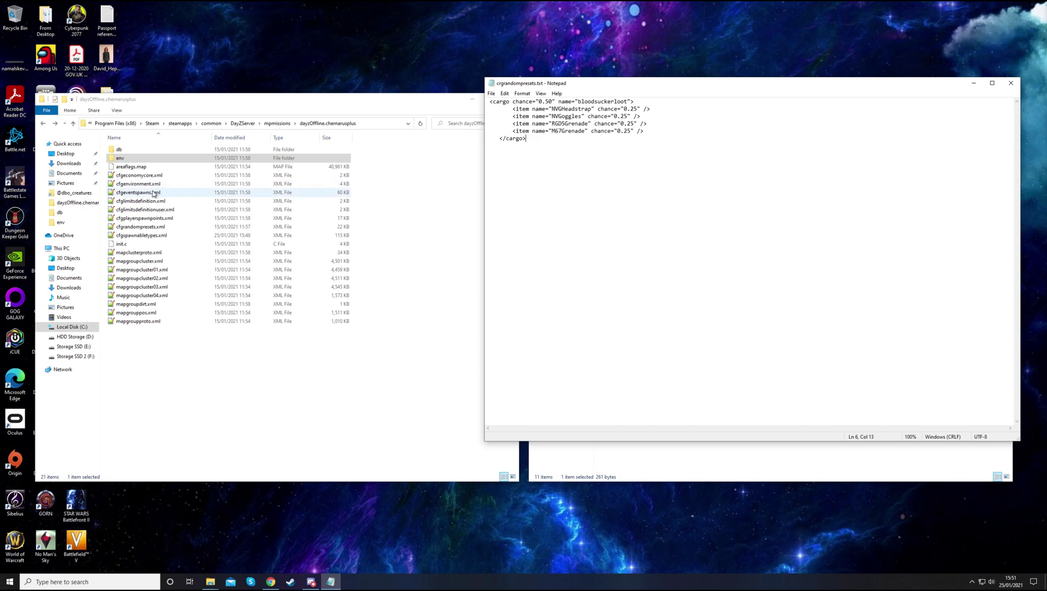
Step: Paste the bloodsuckerloot block below the drinks_T1 cargo in cfgrandompresets.xml, save it, and close both preset files
double_click(140, 226)
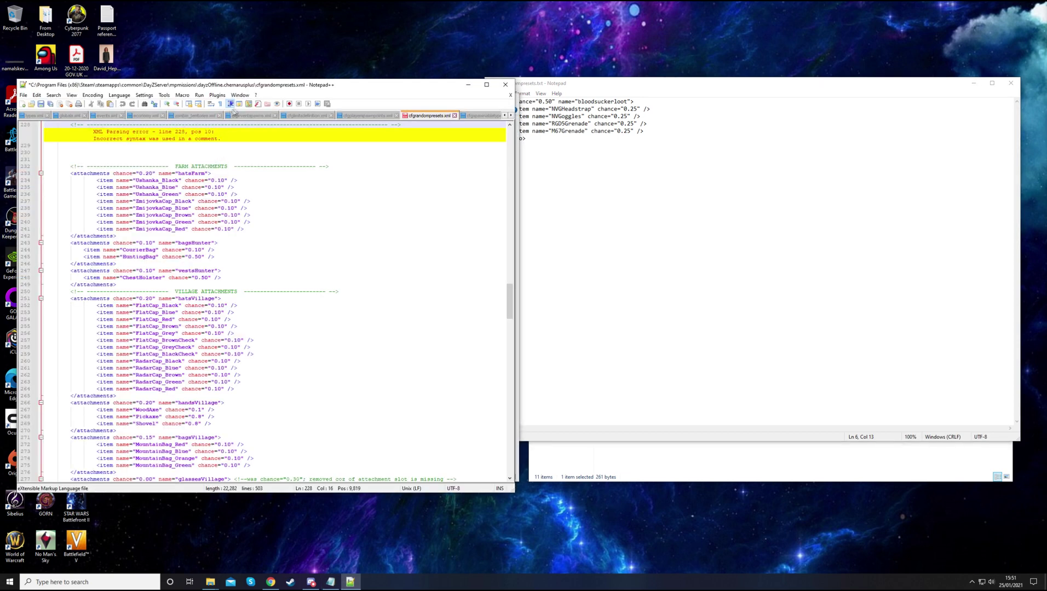
click(540, 86)
click(386, 87)
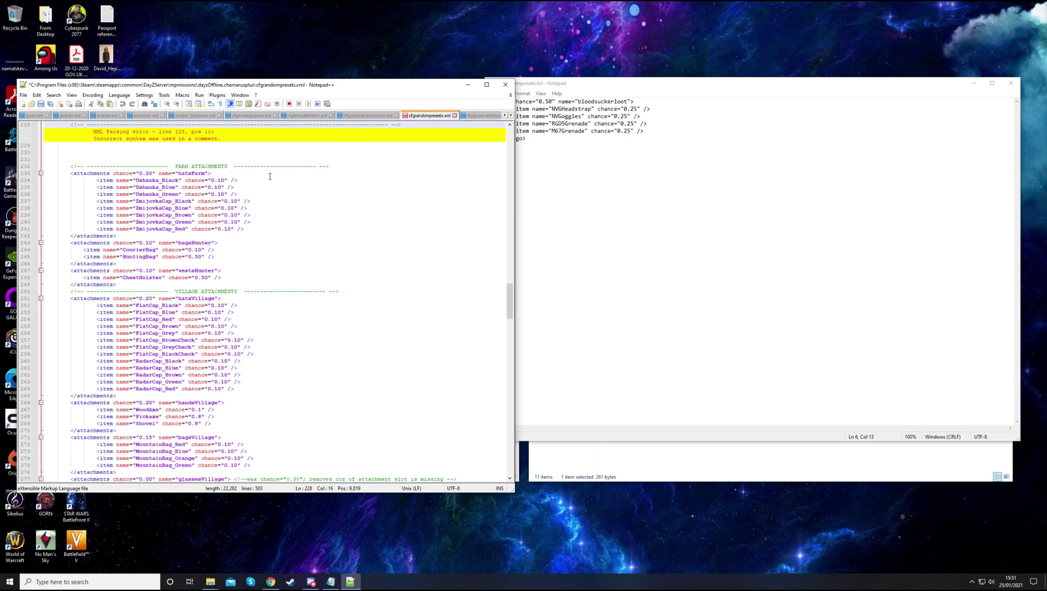
scroll(270, 176, down, 20)
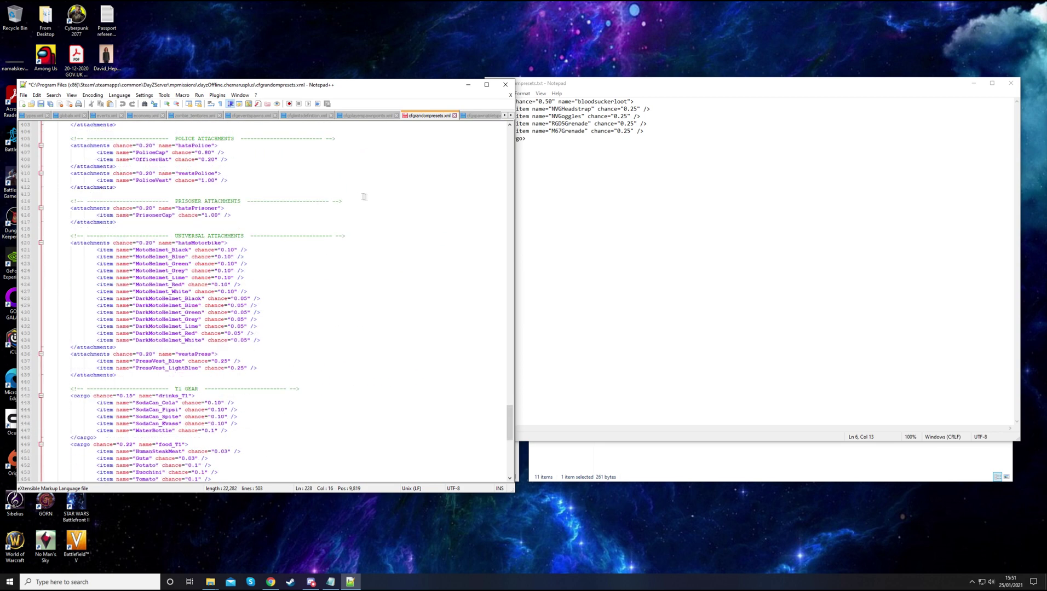
scroll(364, 196, down, 6)
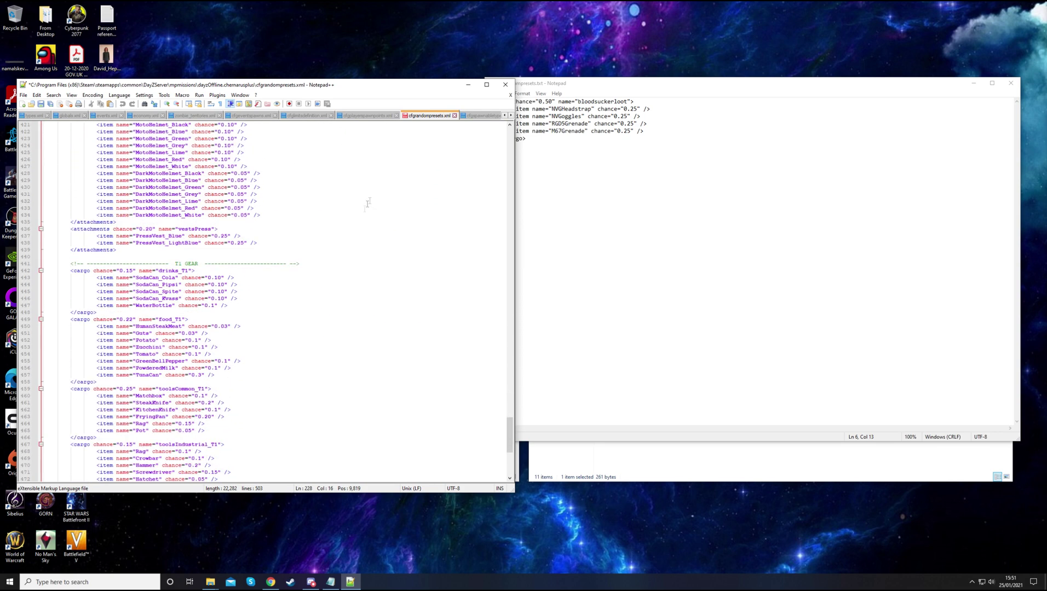
scroll(366, 203, down, 1)
scroll(296, 230, up, 5)
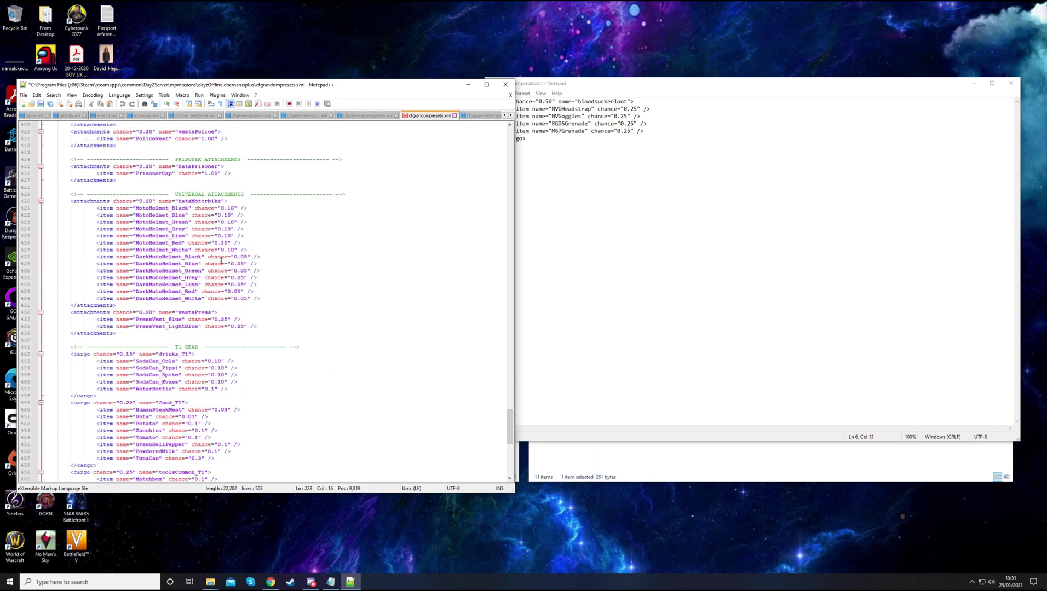
scroll(228, 224, down, 5)
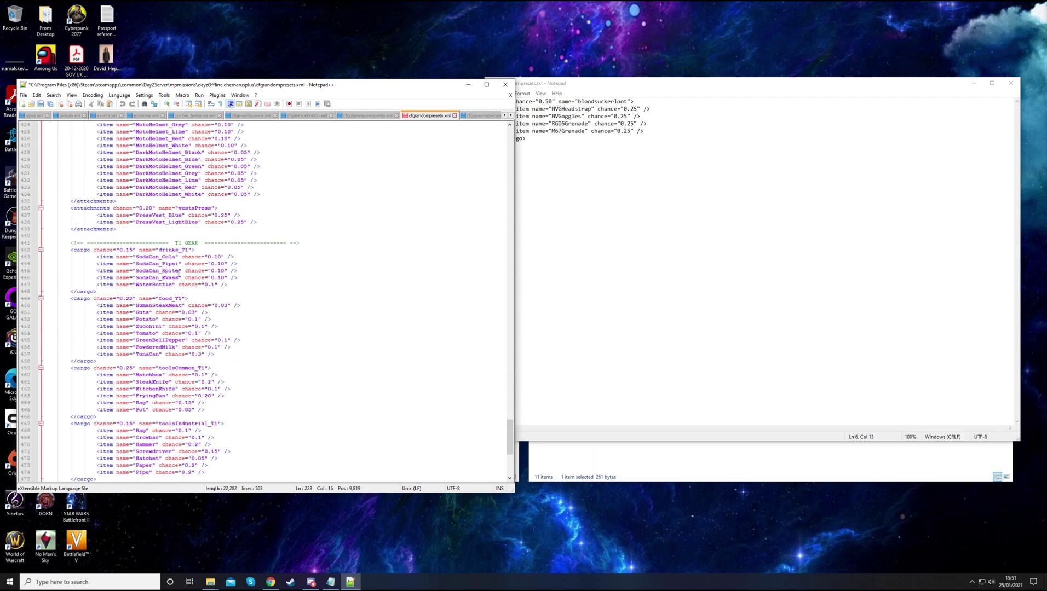
scroll(168, 276, down, 1)
click(112, 271)
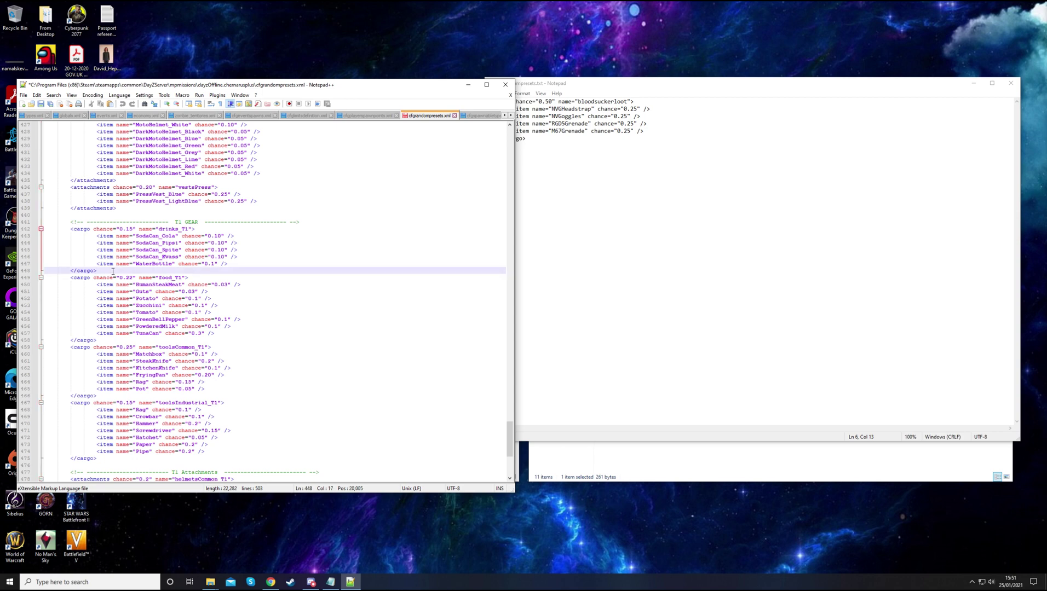
key(Return)
key(ctrl+v)
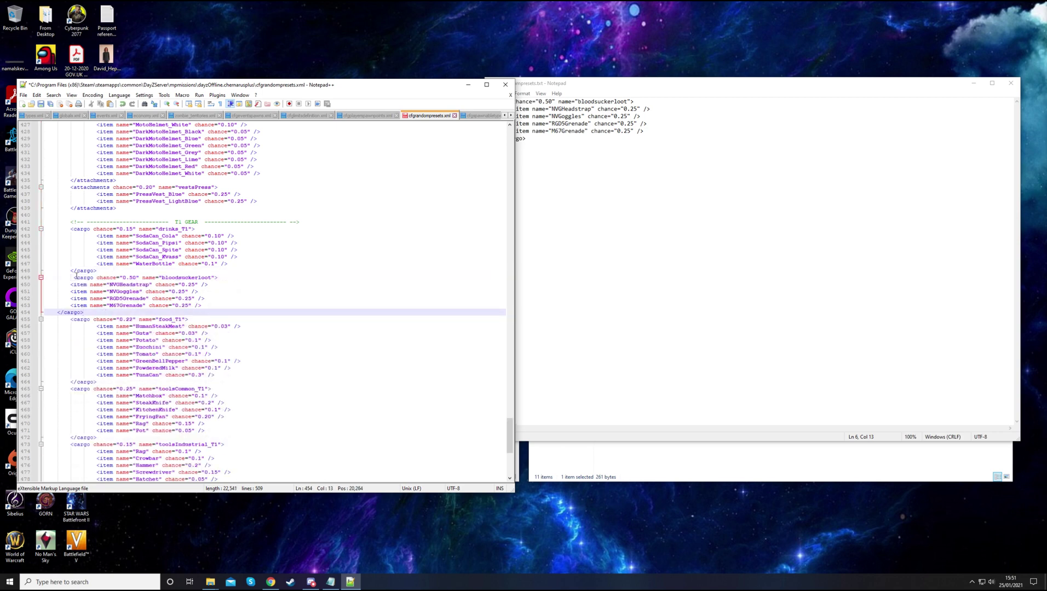
click(41, 103)
click(505, 85)
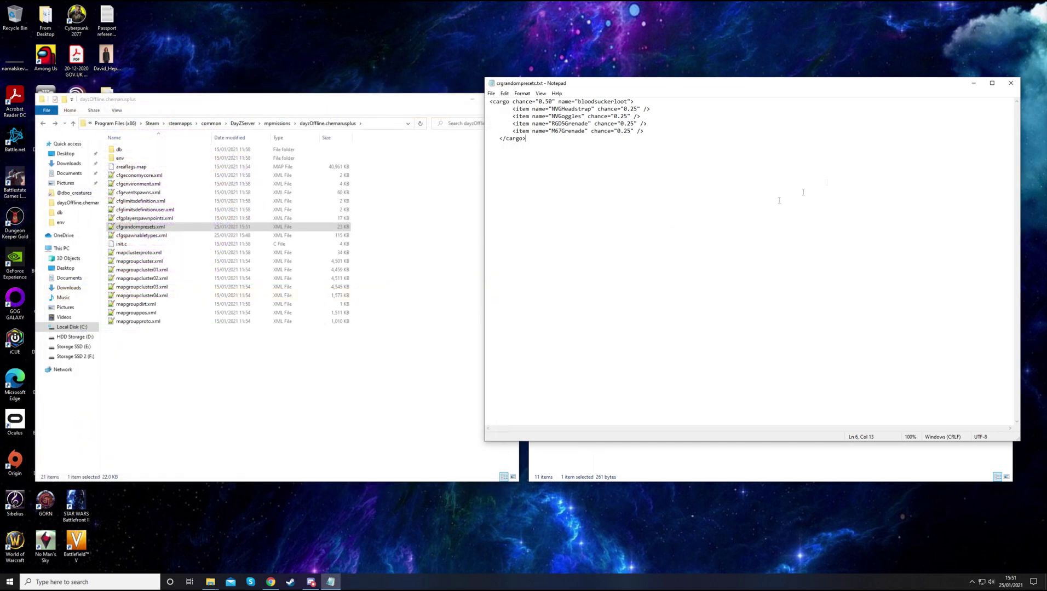
click(1010, 82)
Step: Review the InfectedBloodsucker zones above the InfectedArmy zones in env's zombie_territories.xml, and close the file
double_click(120, 158)
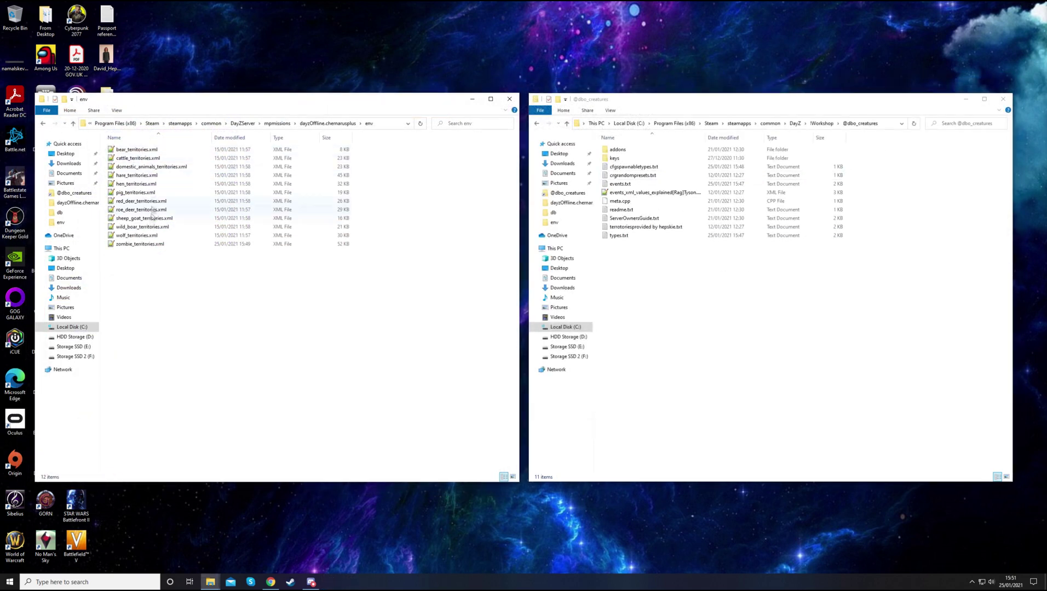
double_click(139, 244)
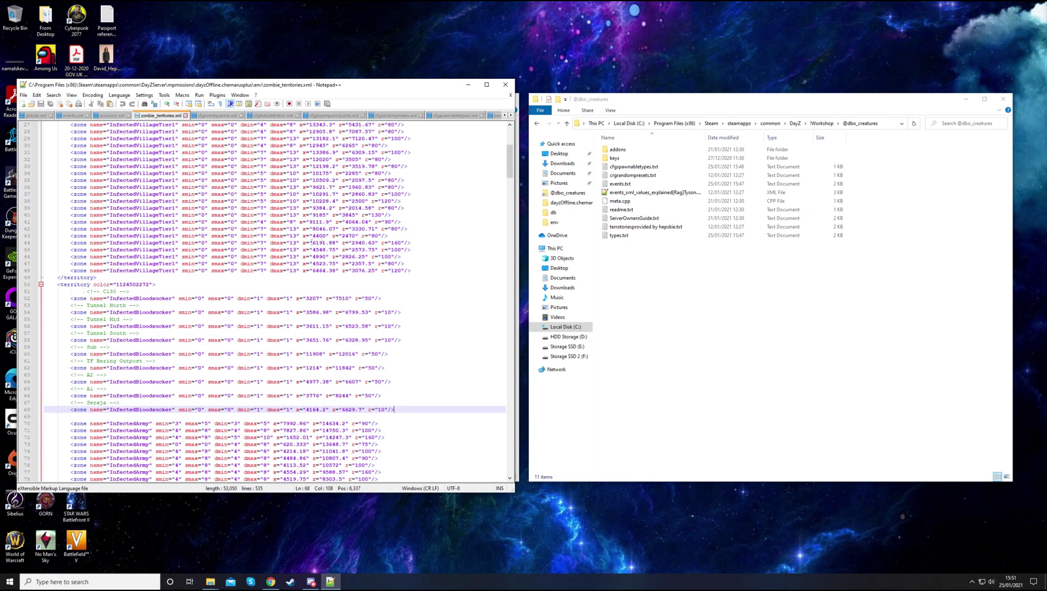
drag(70, 295, 378, 417)
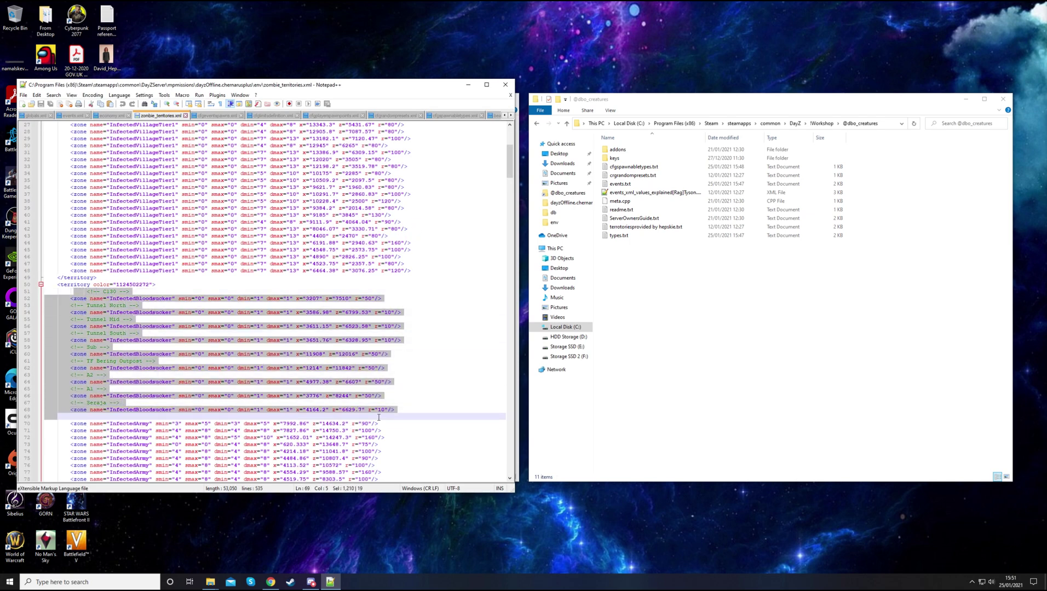
click(389, 416)
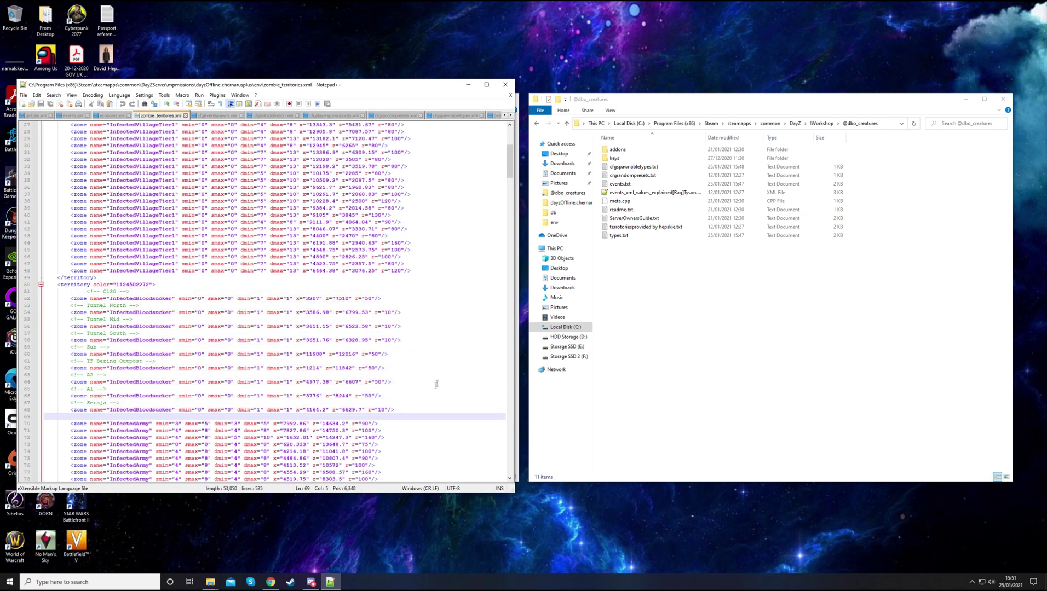
scroll(446, 386, down, 3)
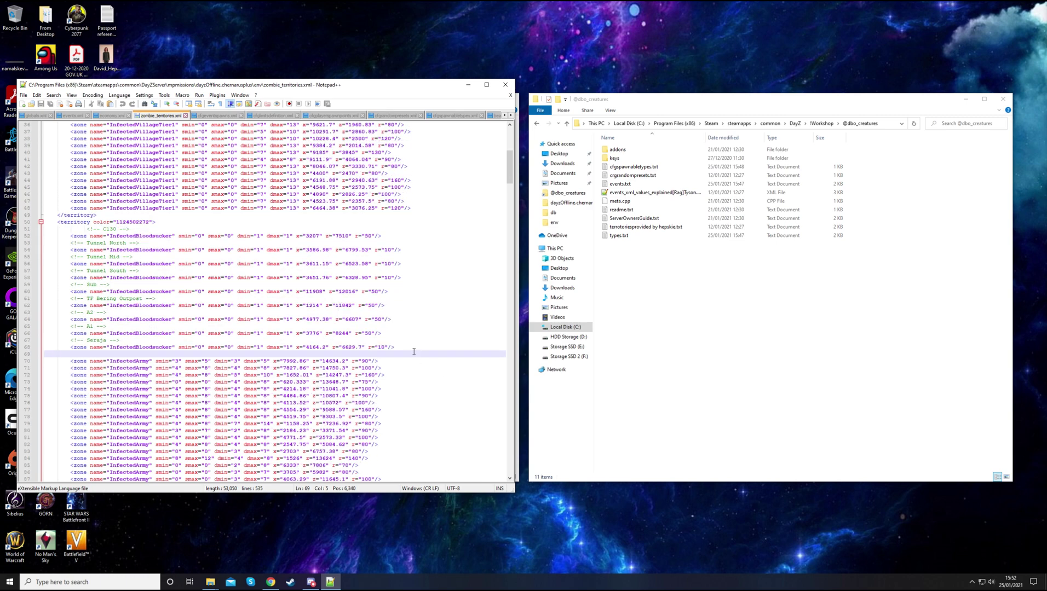
scroll(407, 349, down, 3)
scroll(406, 349, down, 3)
scroll(406, 349, up, 8)
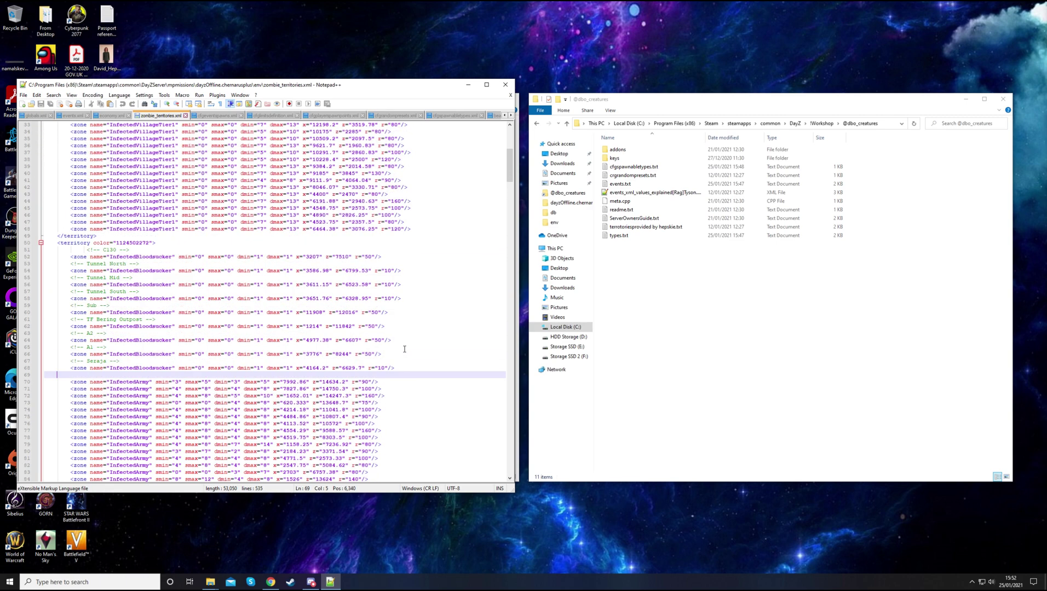
double_click(113, 278)
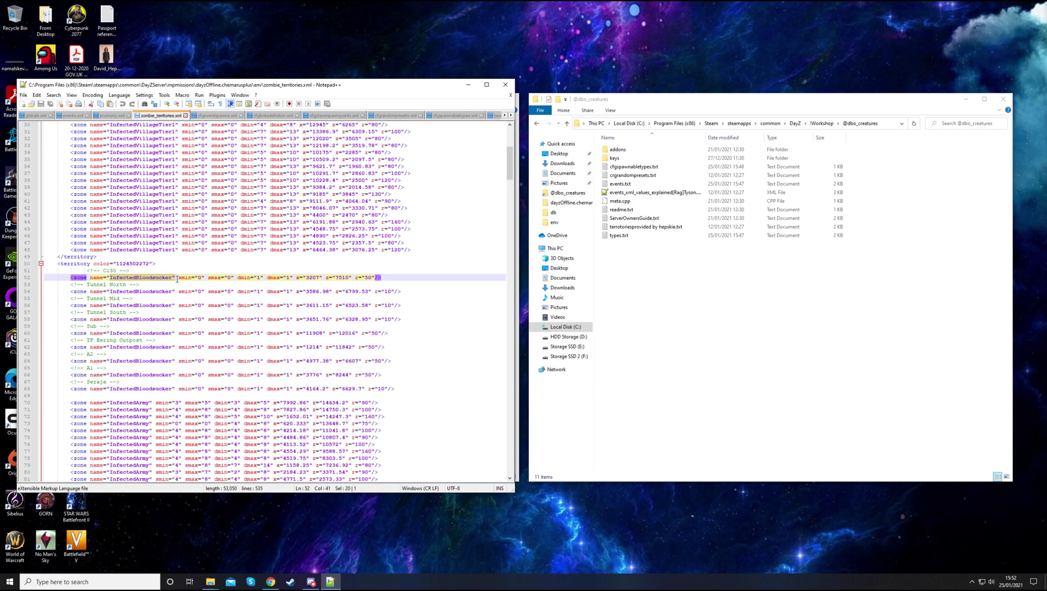
click(391, 282)
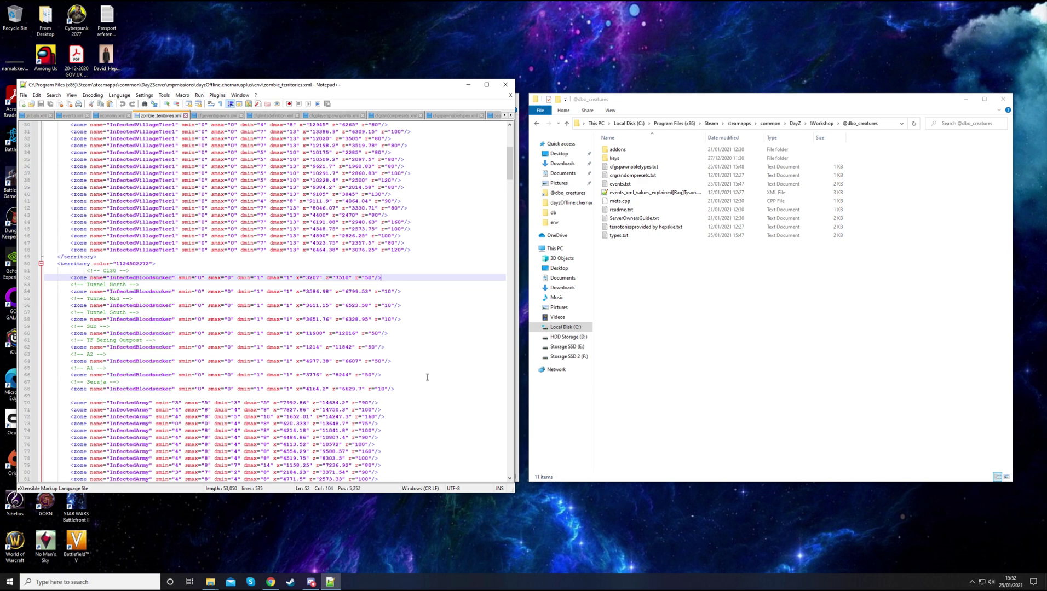
click(506, 86)
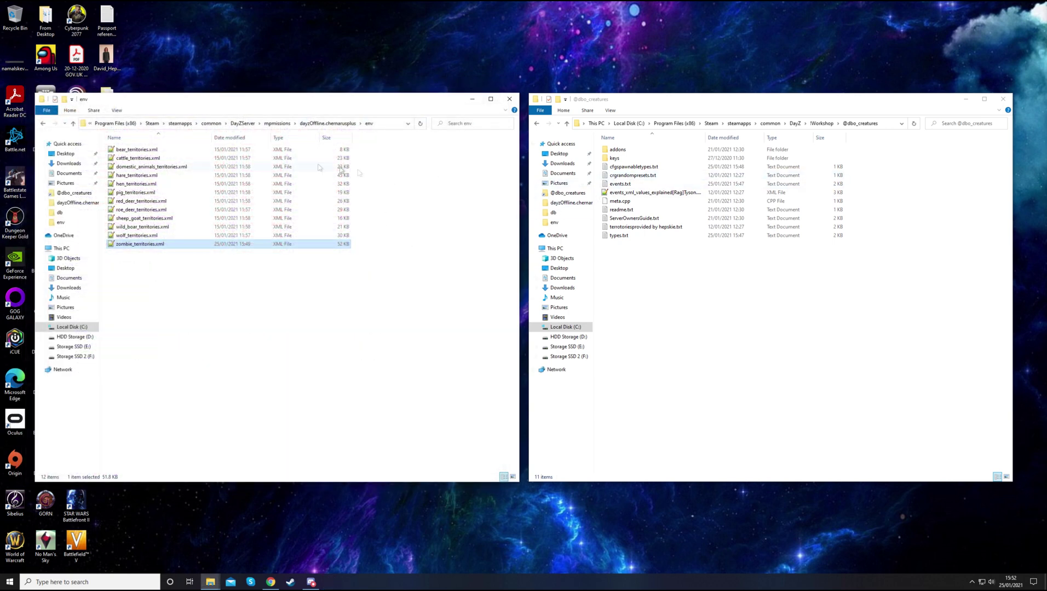
Step: Open events.xml from the mission's db folder and find the InfectedArmy event
click(327, 123)
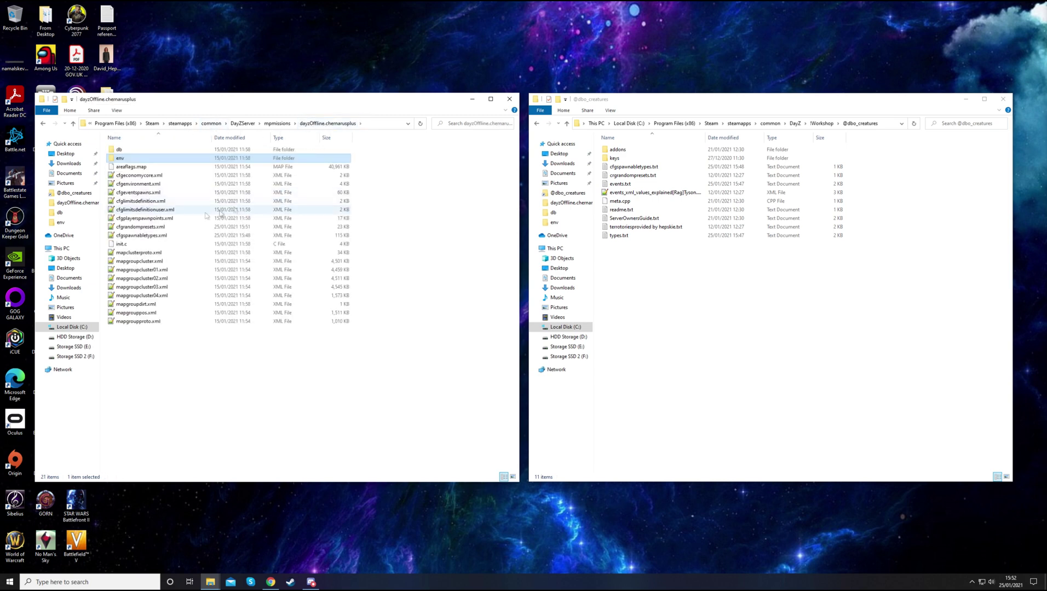
double_click(128, 150)
double_click(132, 158)
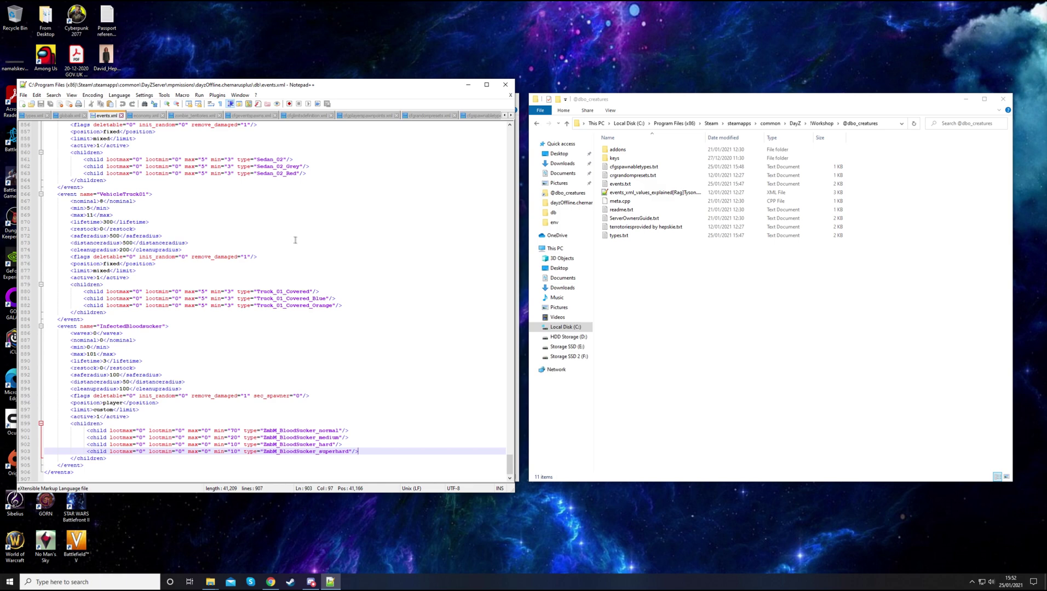
scroll(396, 334, down, 1)
drag(509, 465, 520, 209)
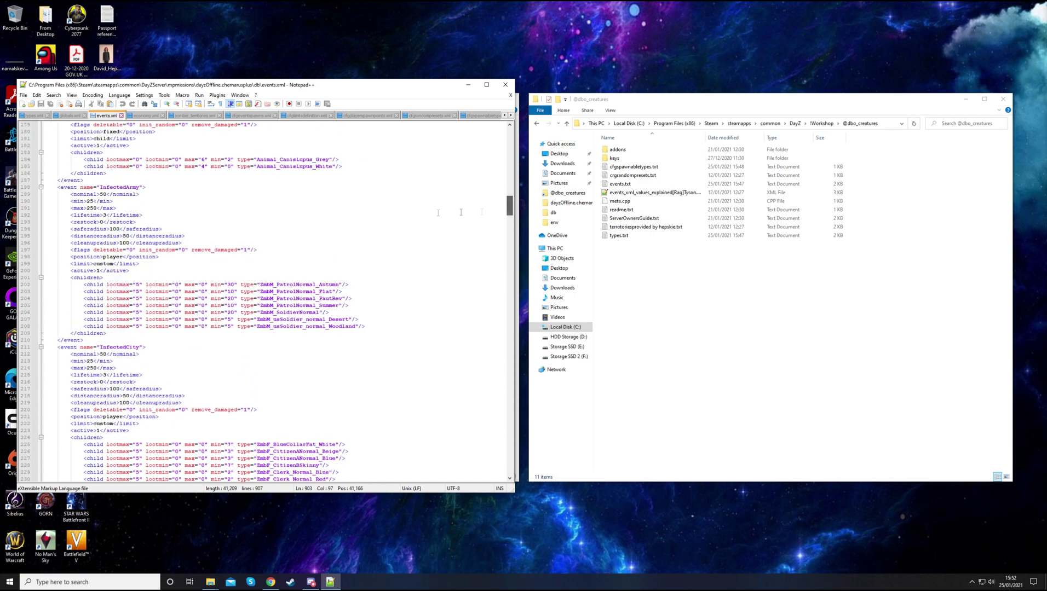
click(147, 189)
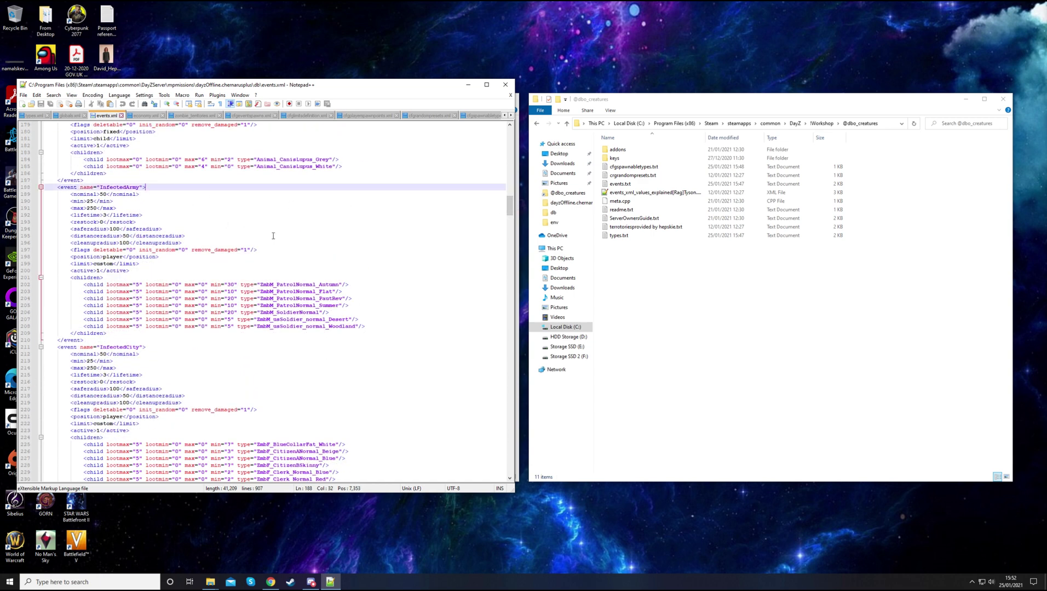
Step: Open the mod's events.txt and copy the ZmbM_BloodSucker_normal child line
double_click(619, 184)
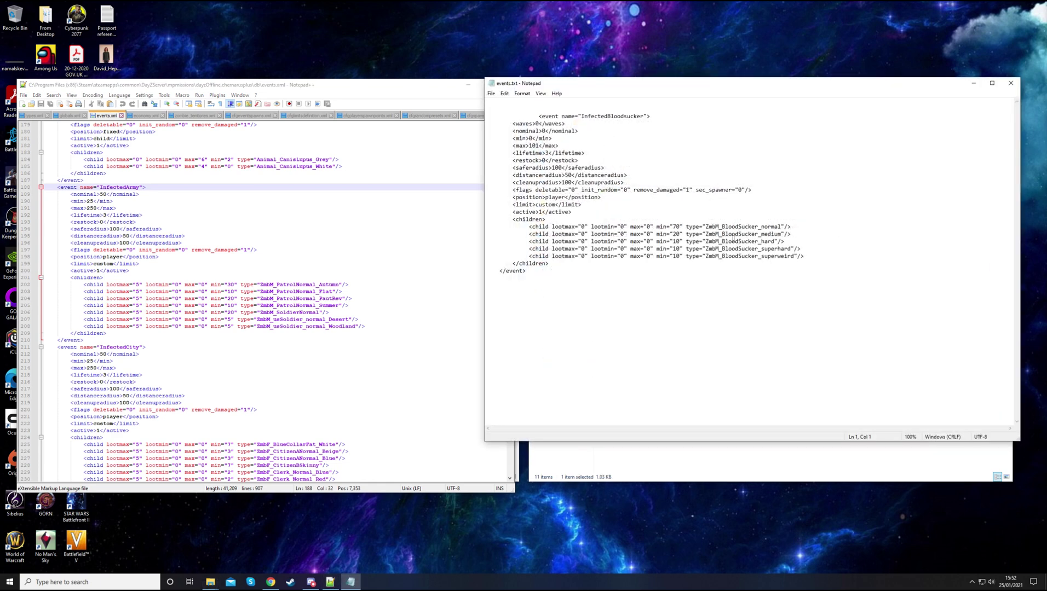
drag(529, 227, 792, 225)
drag(486, 226, 792, 228)
key(ctrl+c)
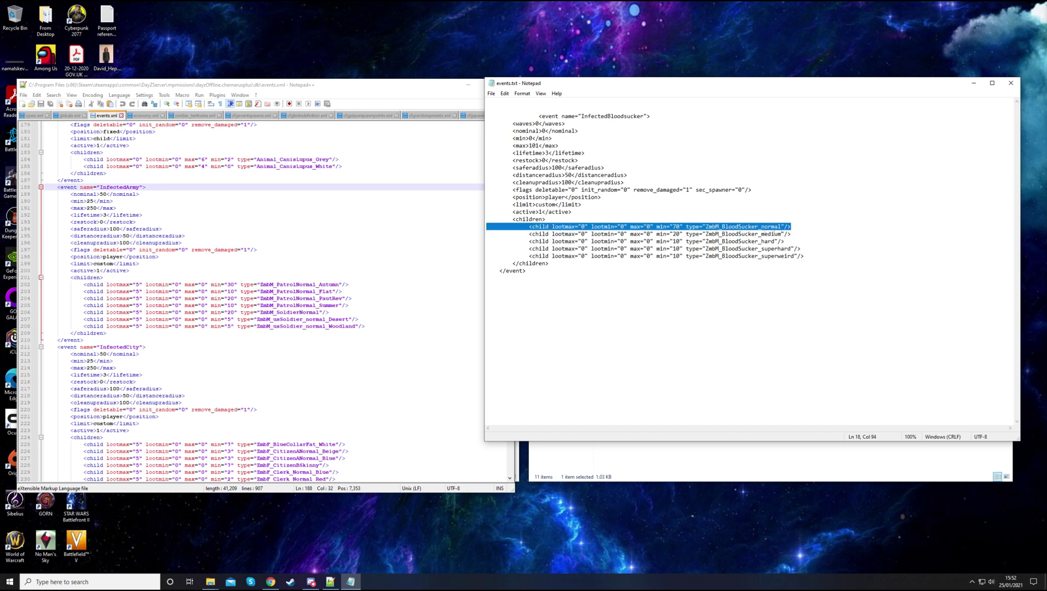
Step: Paste the ZmbM_BloodSucker_normal line as the first child of the InfectedArmy event, aligning its indentation with the other children
click(126, 278)
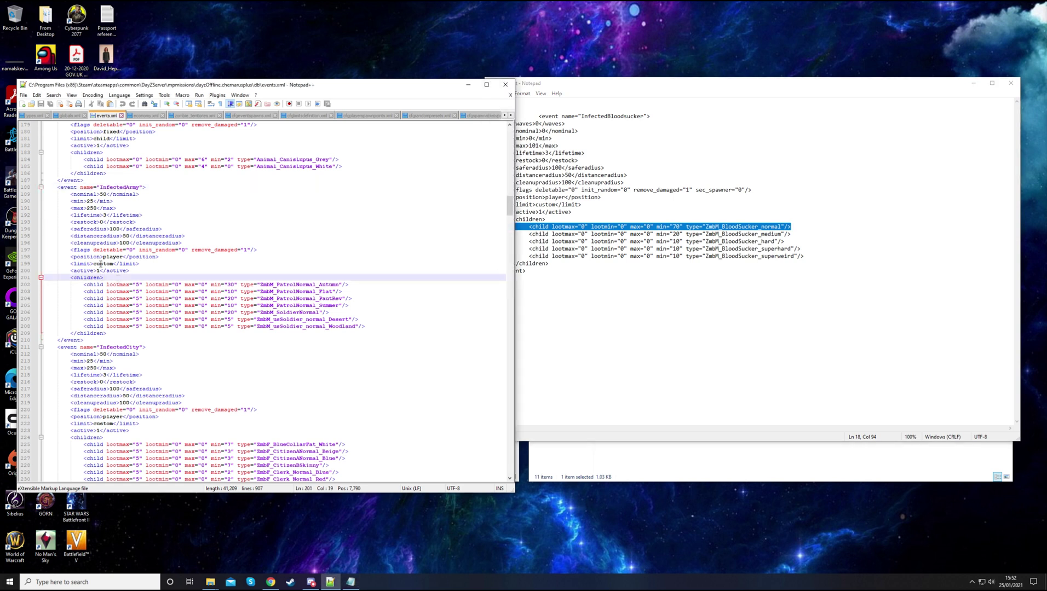
key(Return)
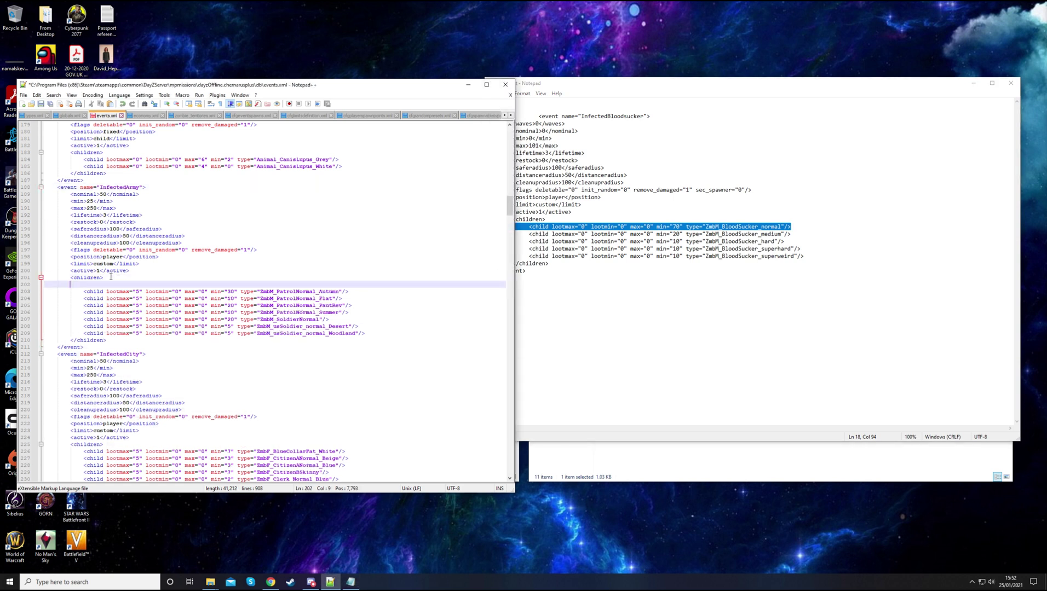
key(ctrl+v)
click(113, 285)
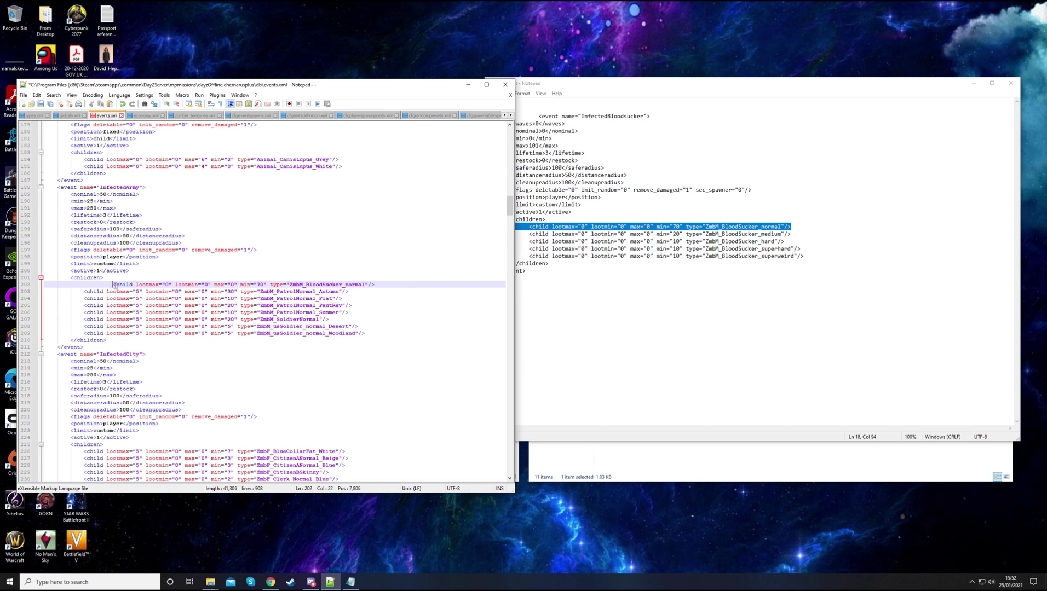
key(BackSpace)
key(BackSpace)
key(BackSpace)
key(BackSpace)
key(BackSpace)
key(BackSpace)
key(BackSpace)
key(BackSpace)
key(BackSpace)
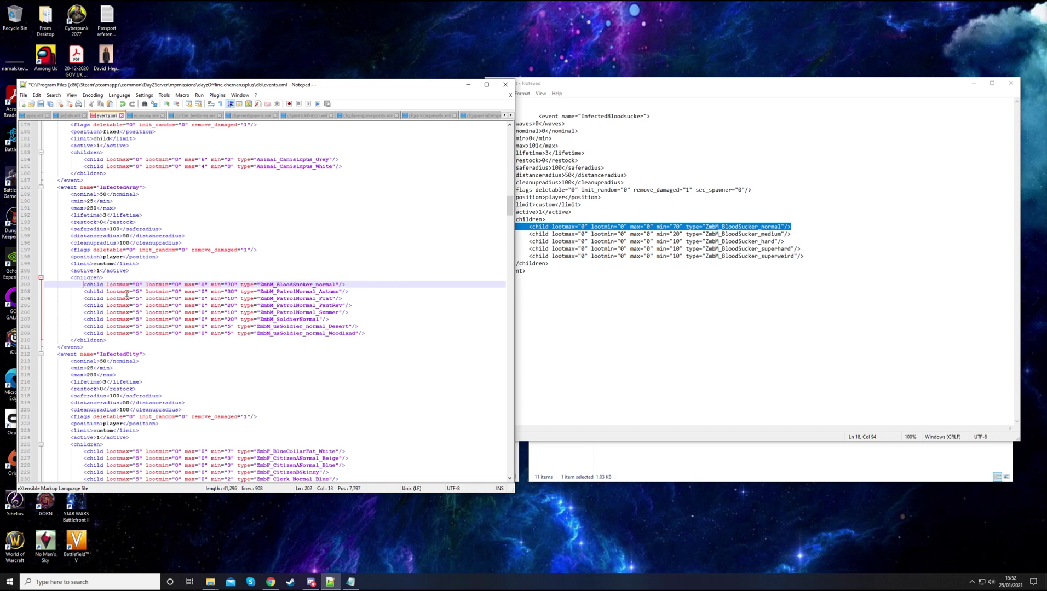
Step: Set the min value of the ZmbM_BloodSucker_normal child in the InfectedArmy event to 1
drag(234, 285, 228, 285)
text(1)
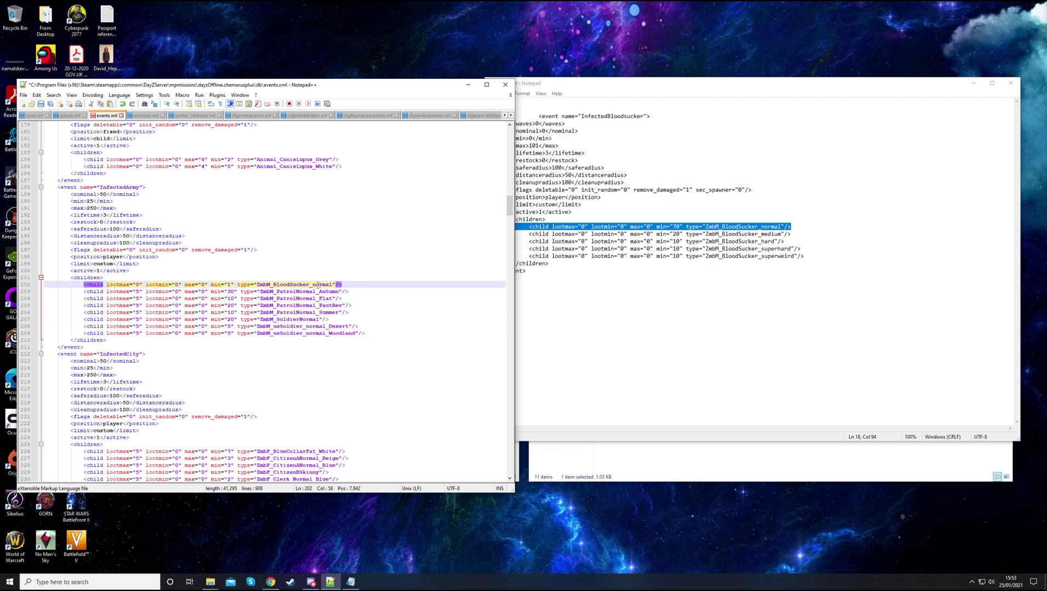
click(345, 284)
Step: Set the min value of the ZmbM_SoldierNormal child to 19 and check the min values of the InfectedArmy children
drag(227, 285, 362, 334)
click(236, 333)
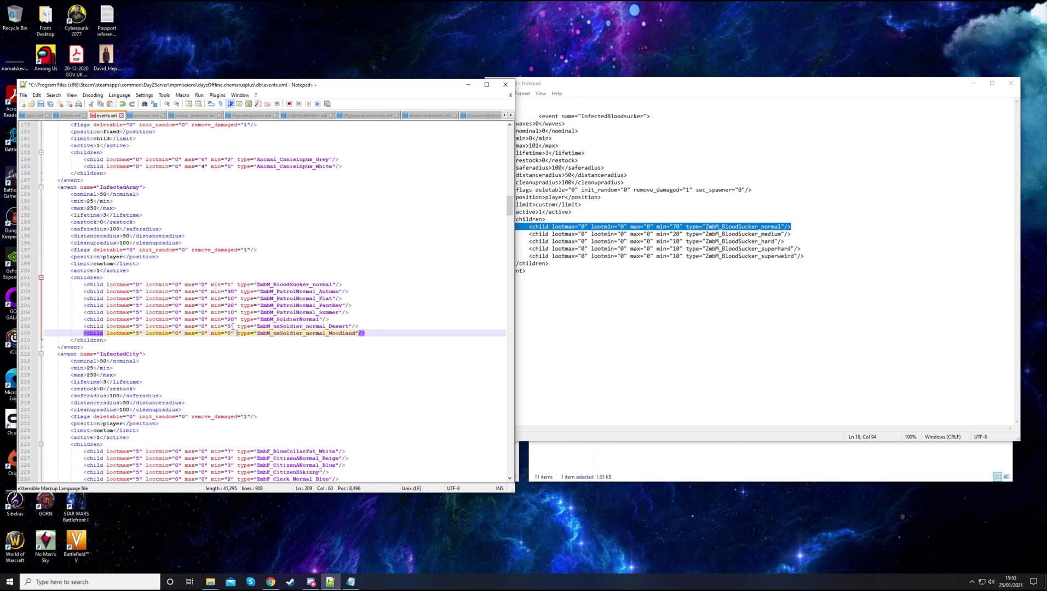
double_click(232, 319)
text(19)
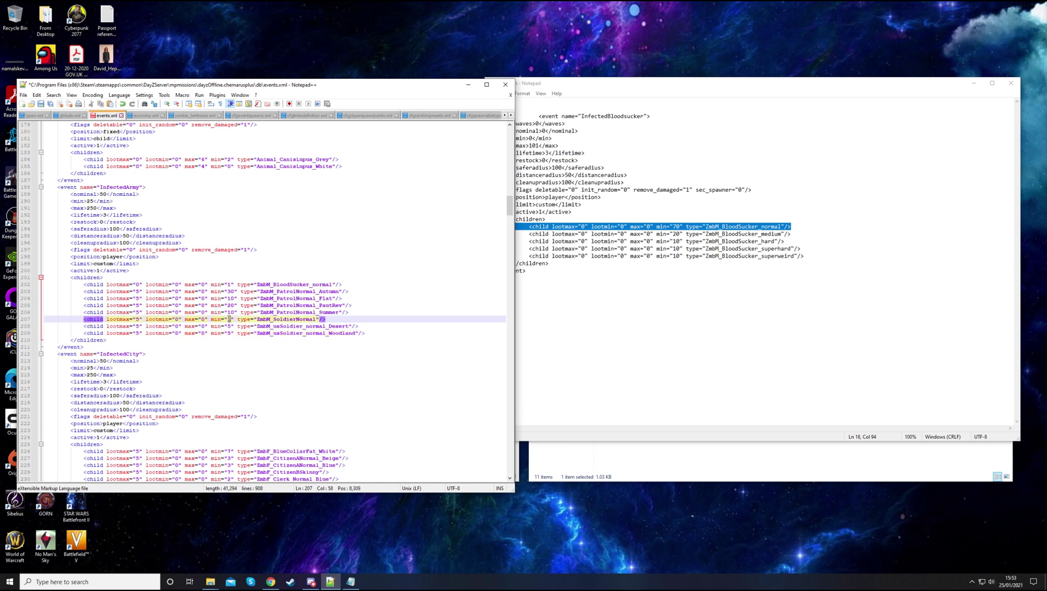
click(335, 321)
drag(81, 285, 392, 331)
click(371, 333)
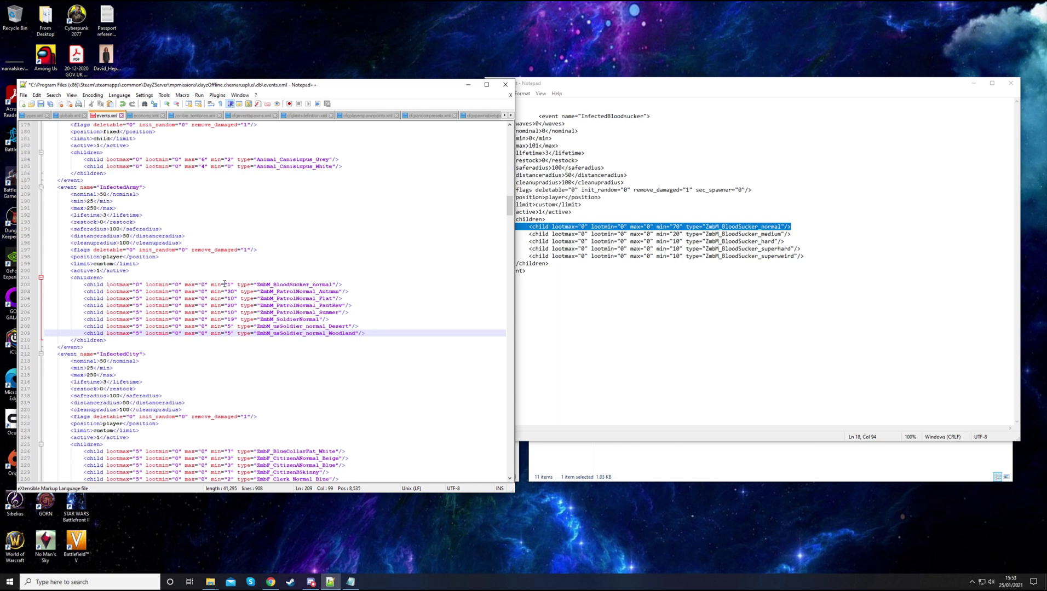
drag(224, 285, 237, 285)
click(285, 291)
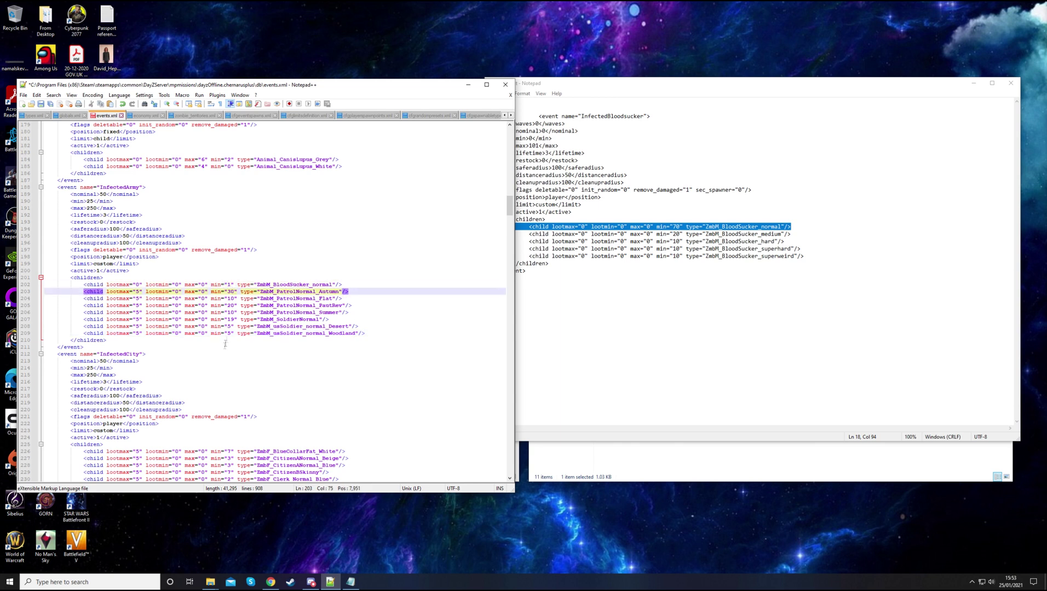